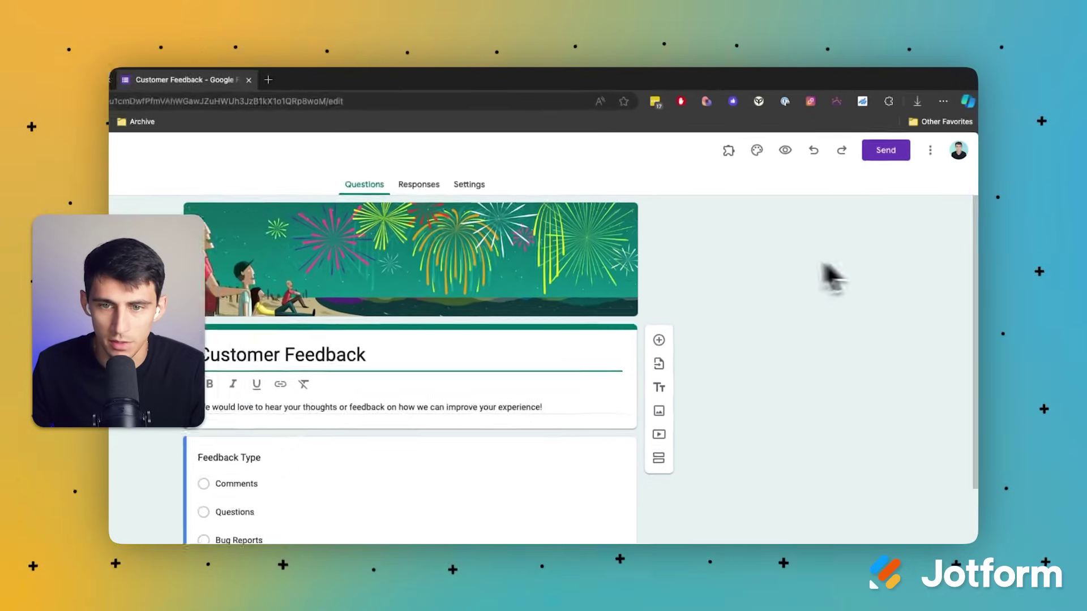
- Turn on the limit of 1 response per respondent in the form's response settings
left_click(589, 159)
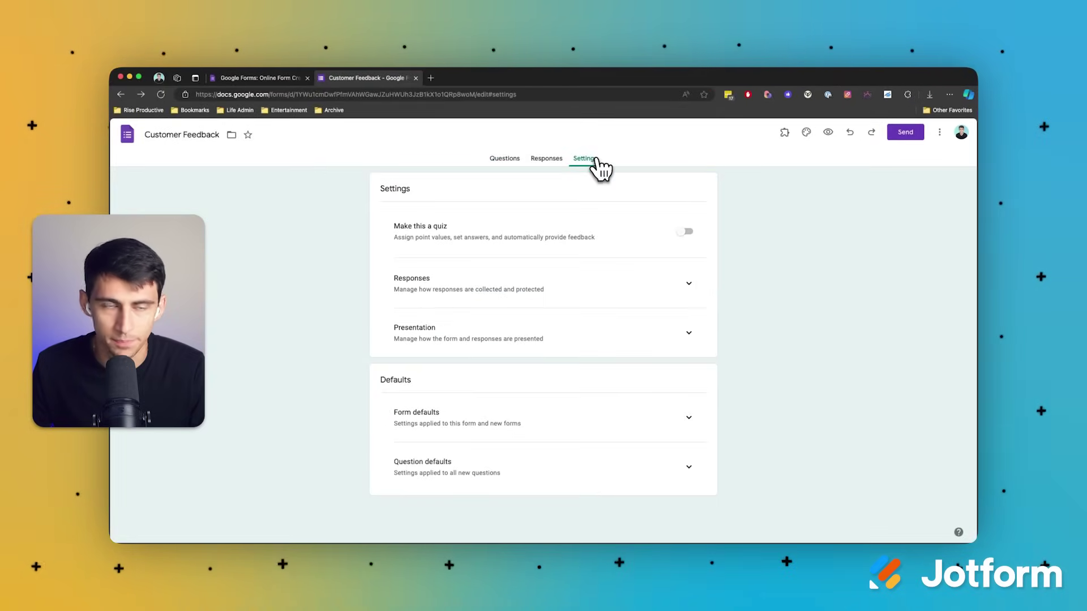
left_click(692, 283)
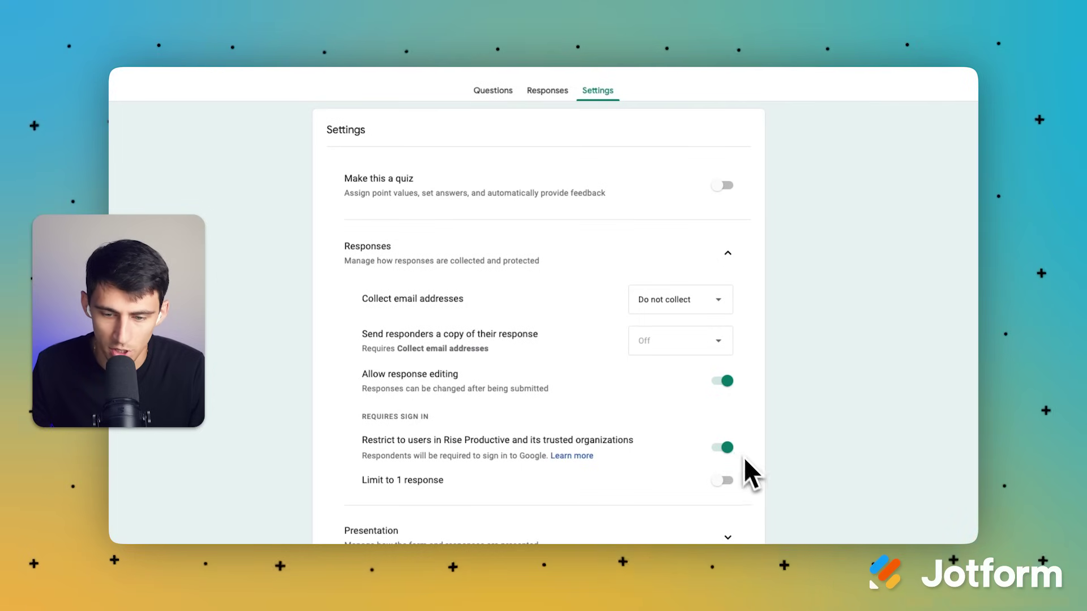
left_click(726, 482)
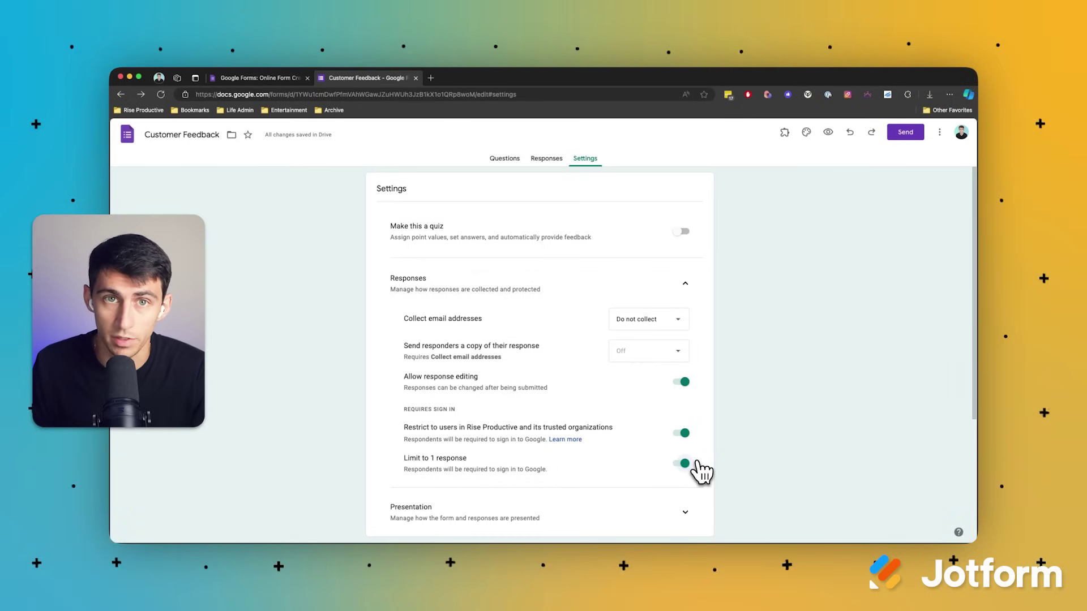
scroll(702, 470, "down", 5)
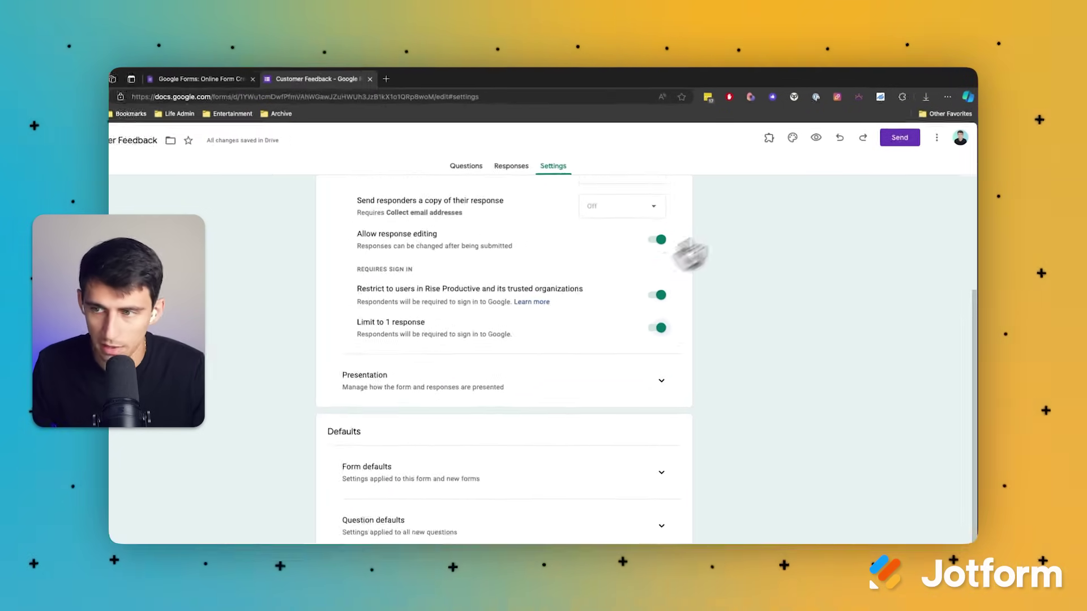
- Open the form's sending options and review the email, link and embed methods and the choices for collecting email addresses
left_click(867, 161)
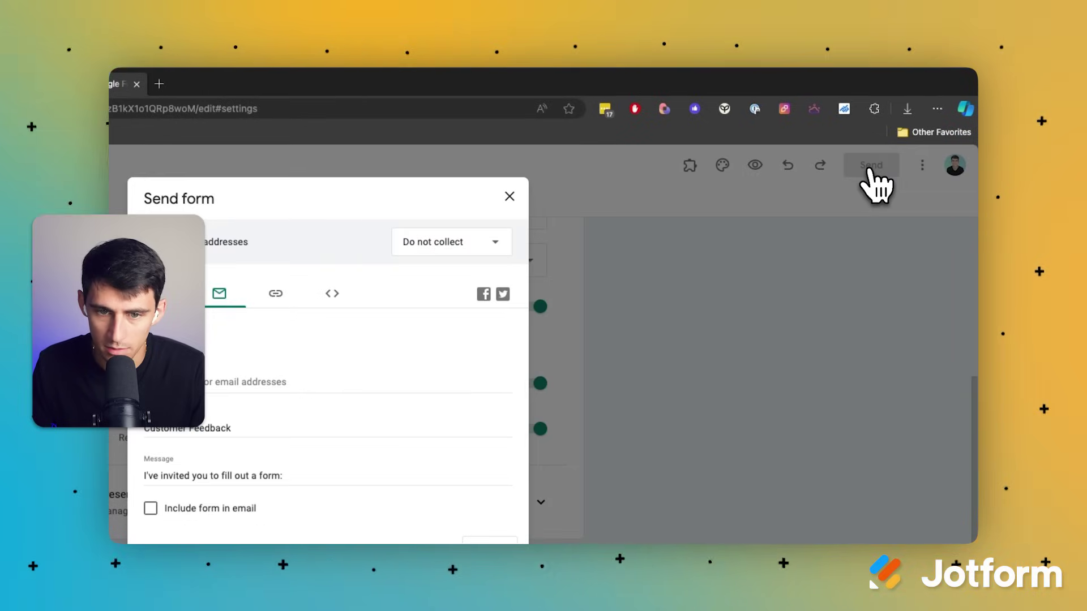
left_click(276, 293)
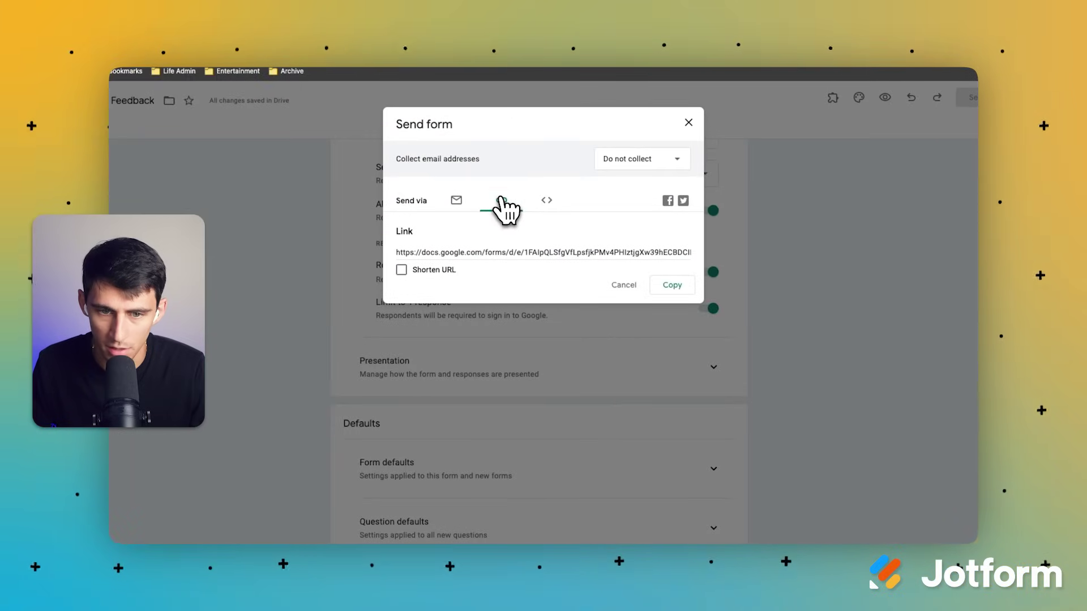
left_click(456, 202)
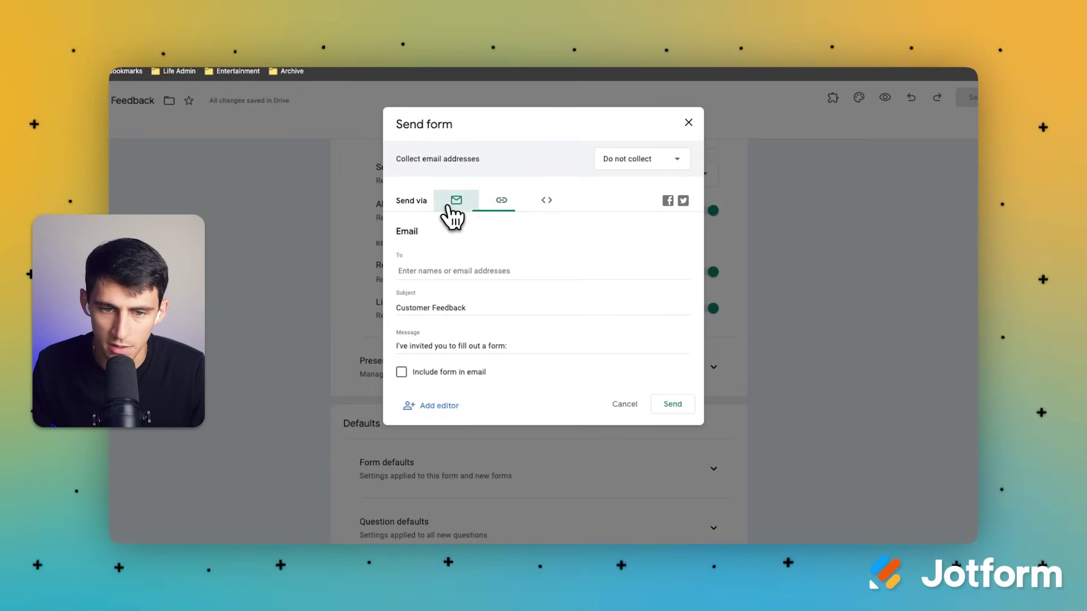
left_click(503, 204)
left_click(545, 204)
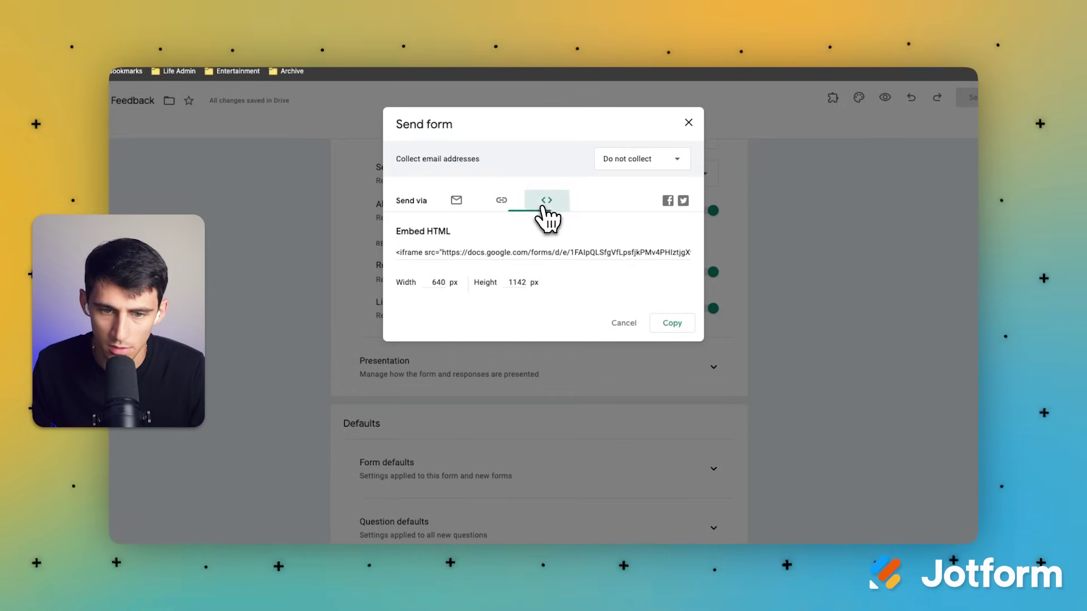
left_click(677, 161)
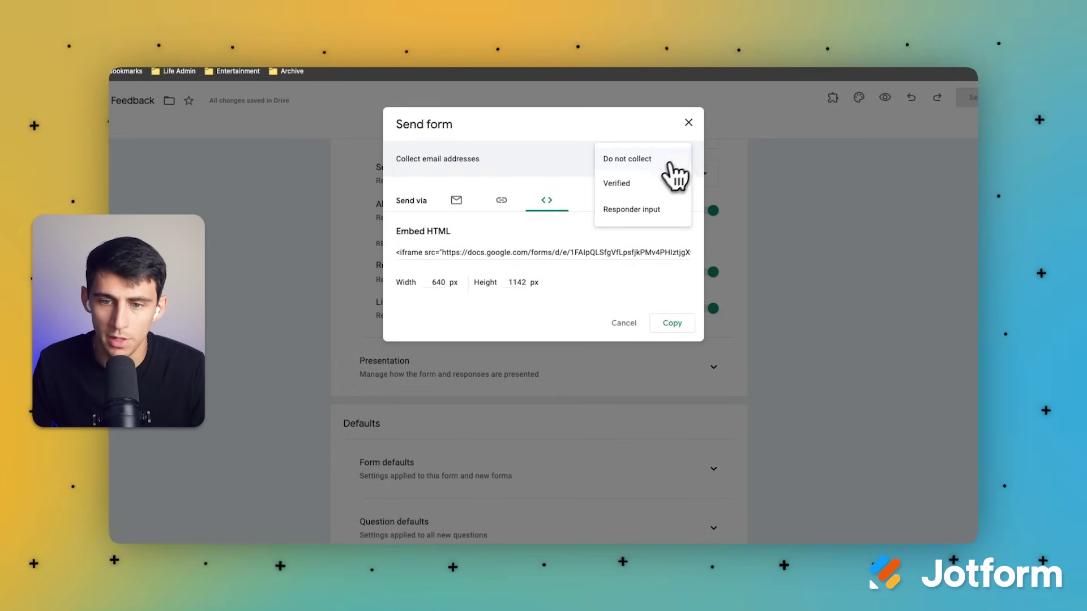
- Copy the form's shortened link and open it in a new browser tab
left_click(501, 205)
left_click(422, 272)
key("super+c")
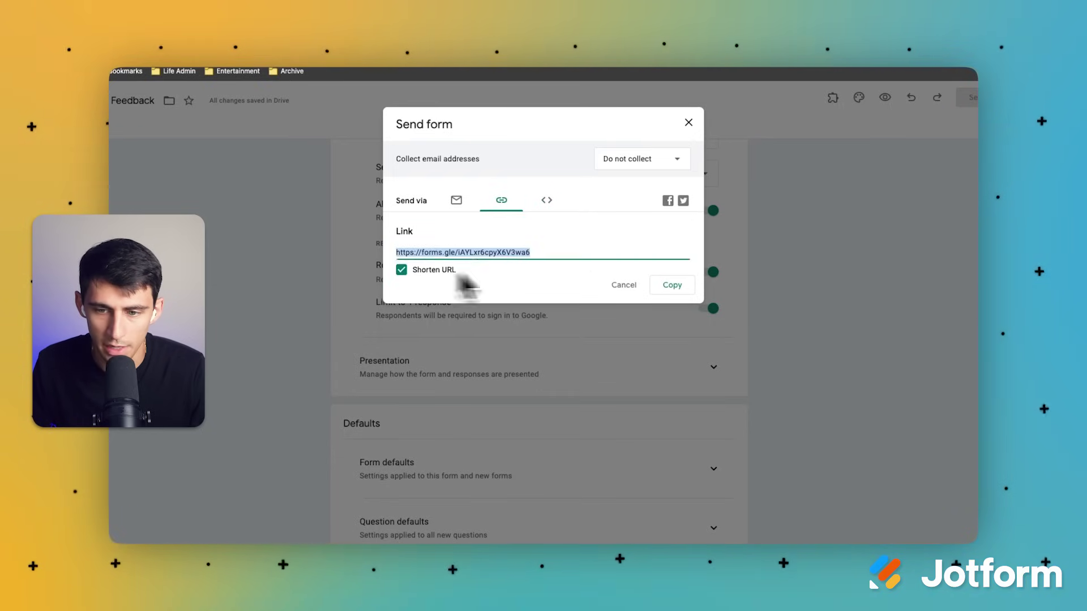
key("super+t")
key("super+v")
key("Return")
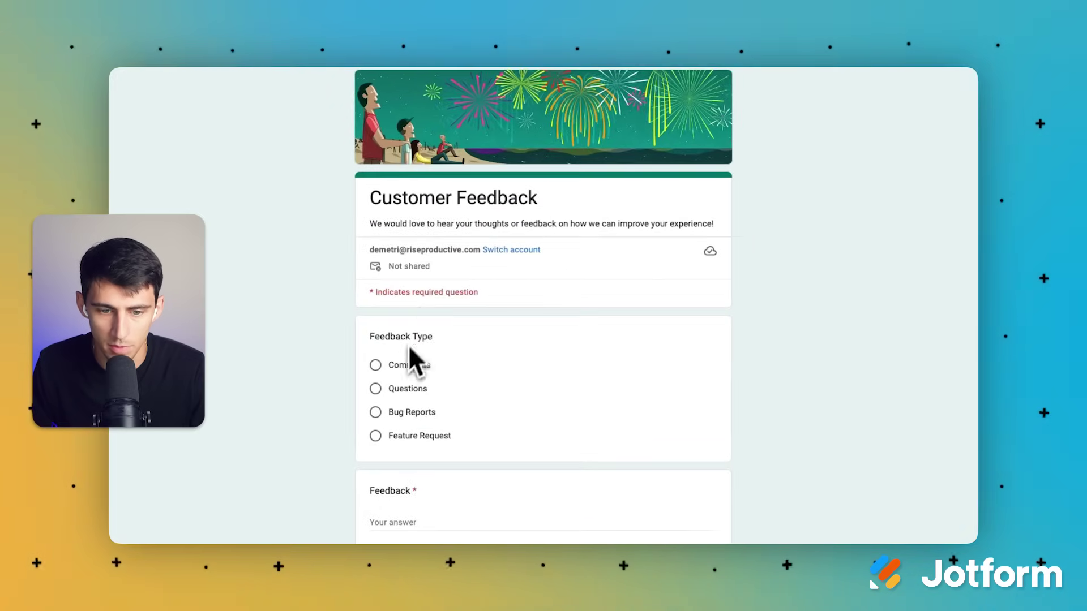
- Choose Comments as the feedback type and enter the feedback "I had a great experience with this product"
left_click(396, 365)
scroll(402, 396, "down", 4)
left_click(456, 306)
type("I had a great experience with this product")
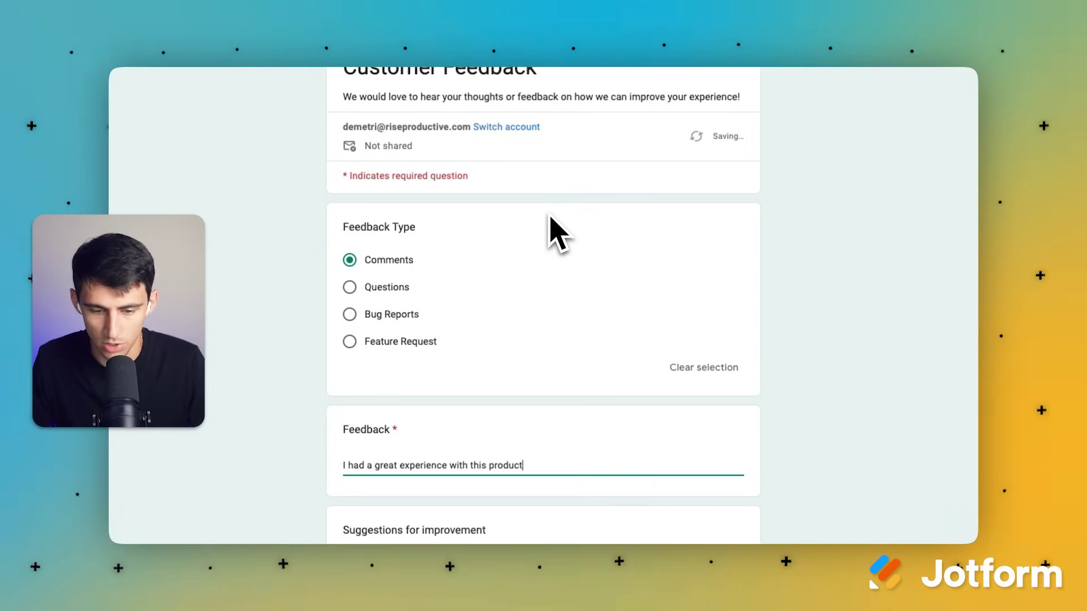
- Enter "The price was a bit much" as the suggestion for improvement
scroll(558, 213, "down", 5)
left_click(466, 319)
type("The pri")
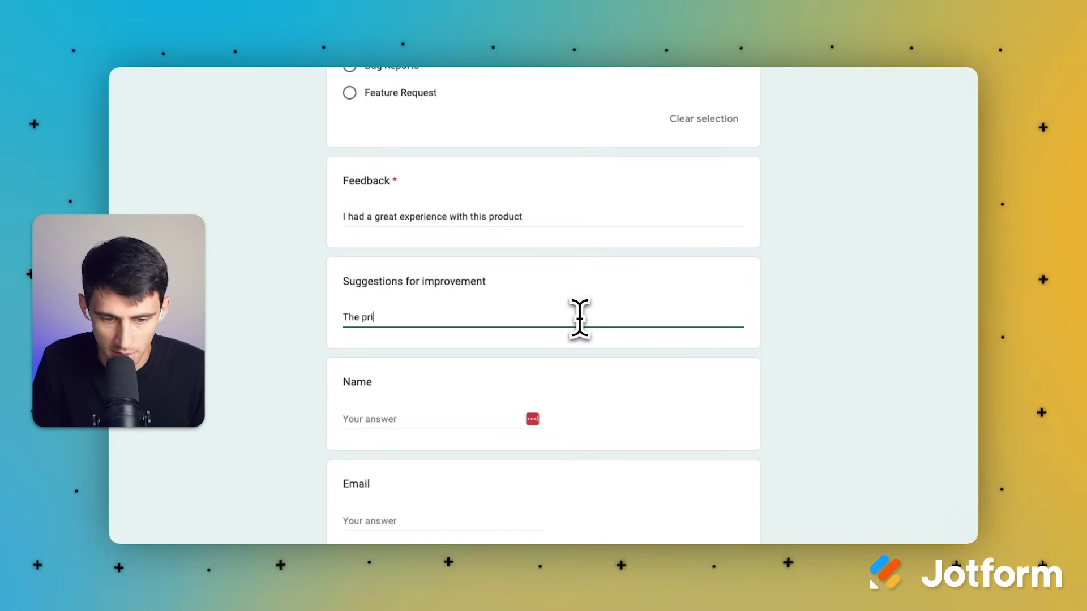
type("ce was a bit much")
- Fill in the respondent's name and email address and submit the form
key("Tab")
type("De")
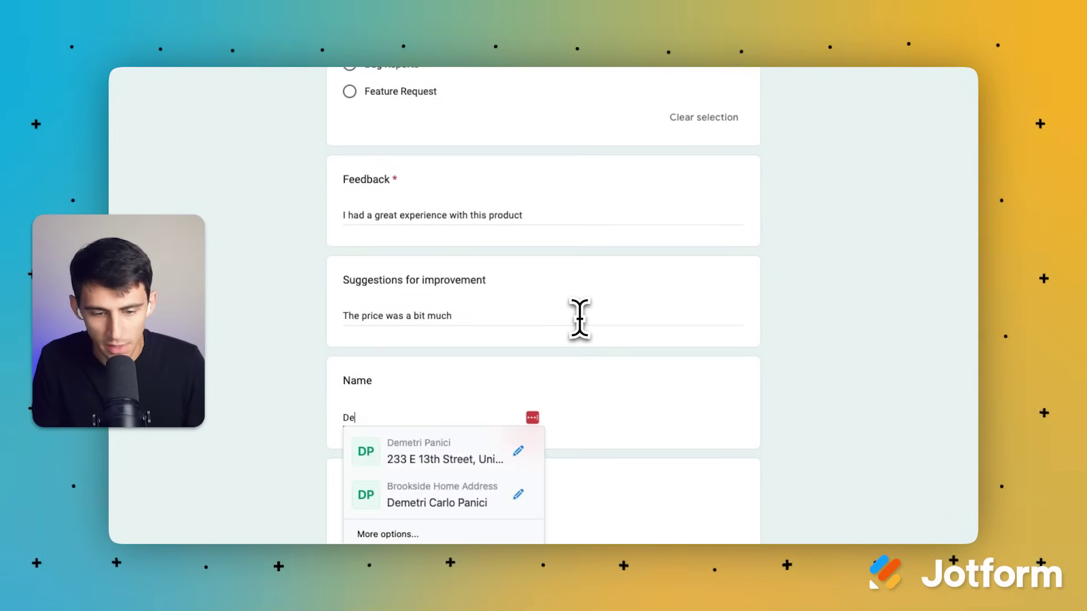
type("metri Panici")
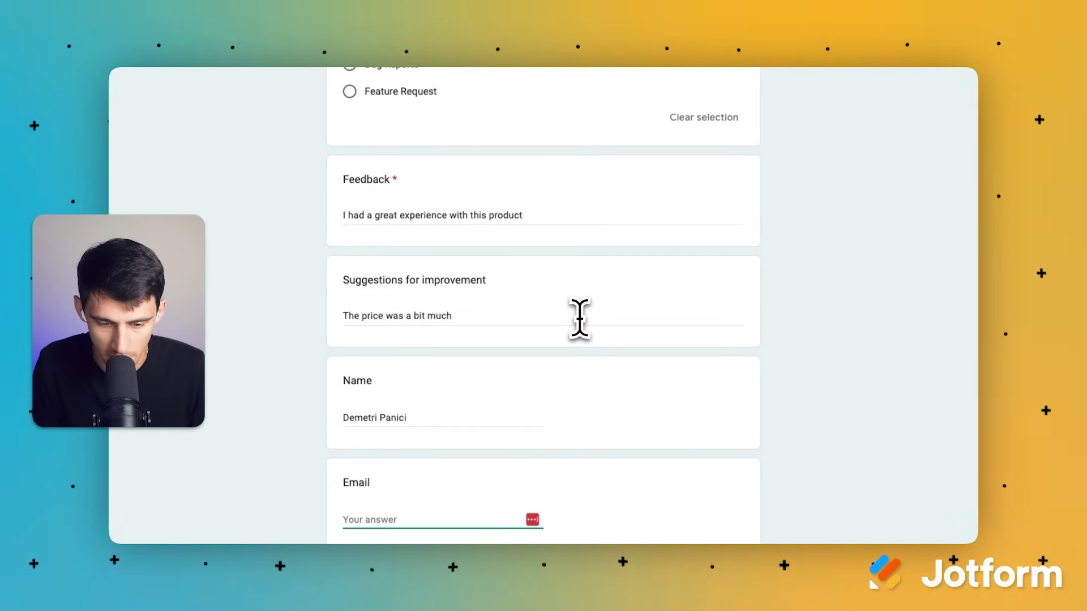
key("Down")
key("Return")
scroll(527, 347, "down", 3)
left_click(363, 442)
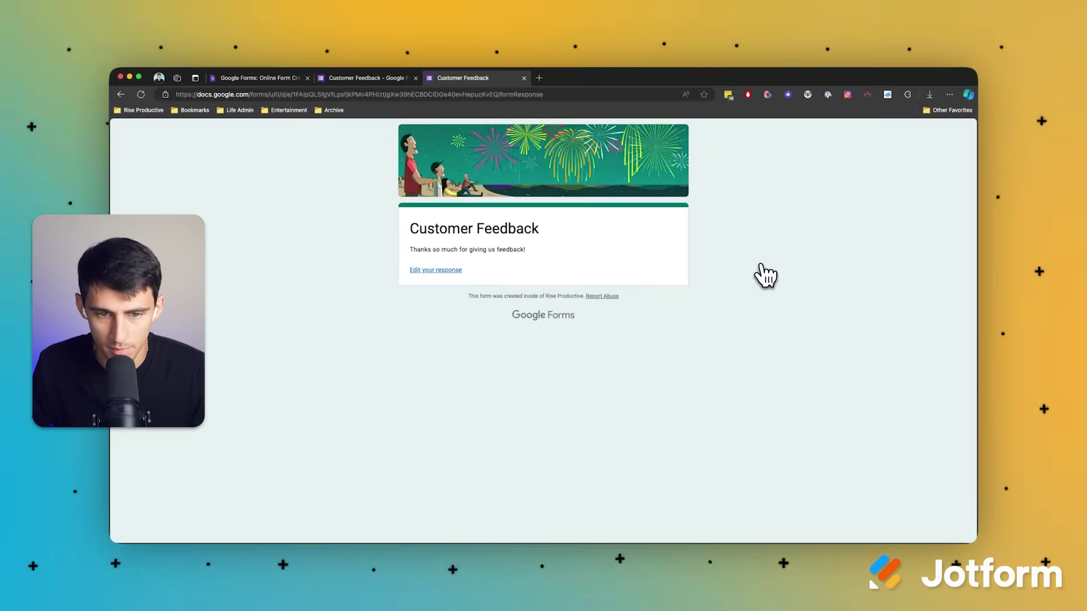
- Copy the form link from the editor again and open it in another tab to test the one-response limit
left_click(372, 82)
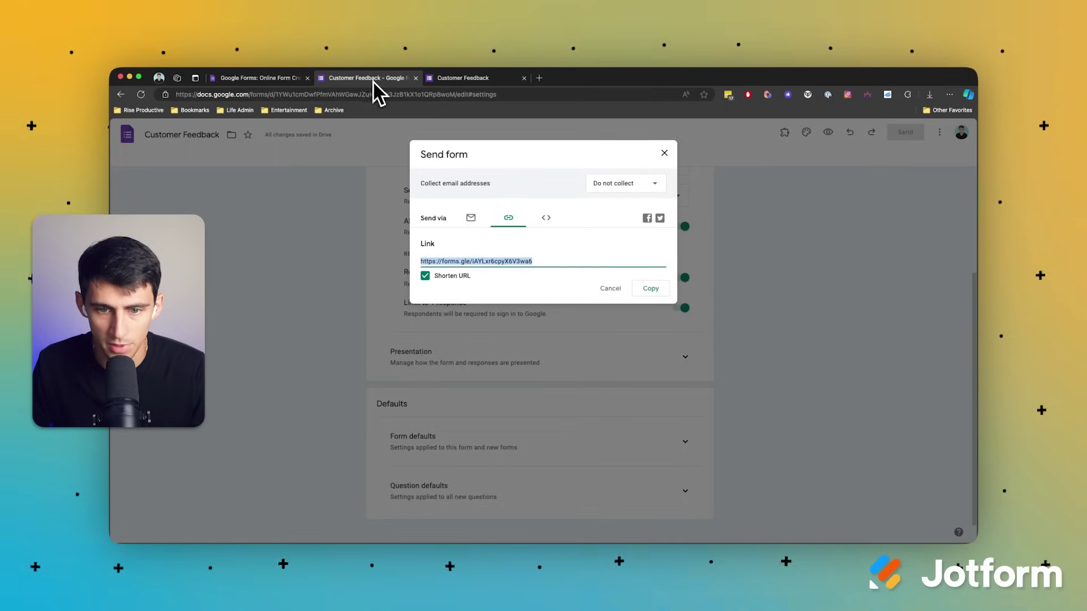
left_click(650, 288)
key("ctrl+t")
key("ctrl+v")
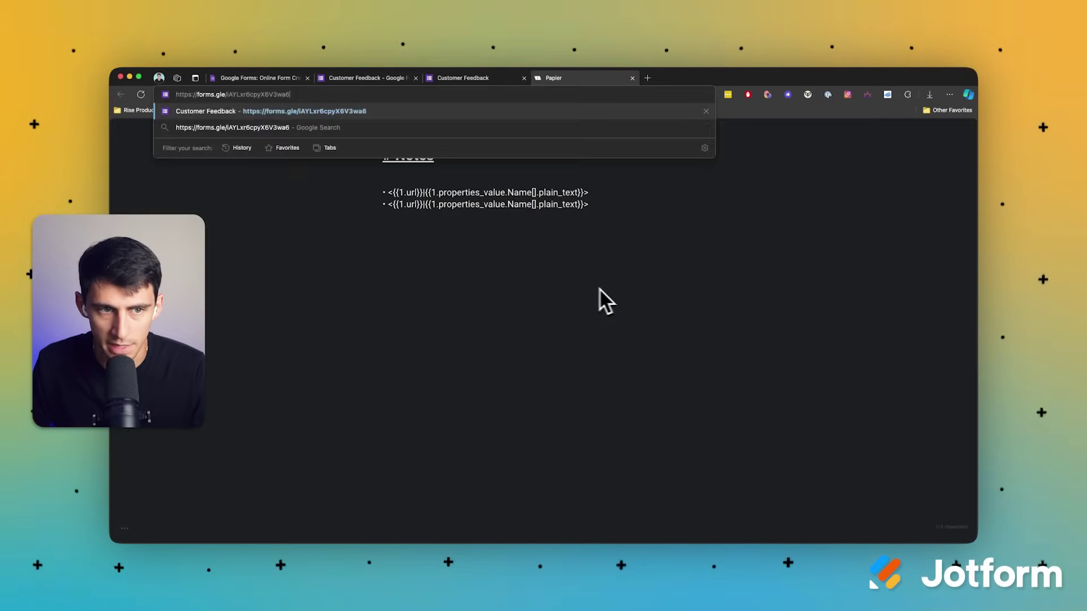
key("Return")
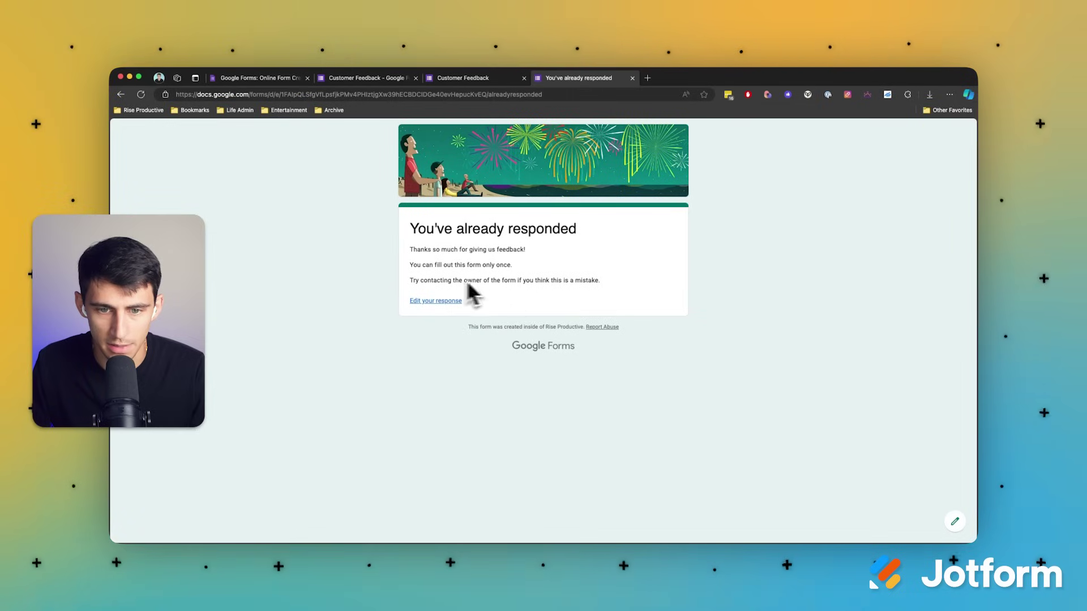
triple_click(439, 263)
left_click(439, 268)
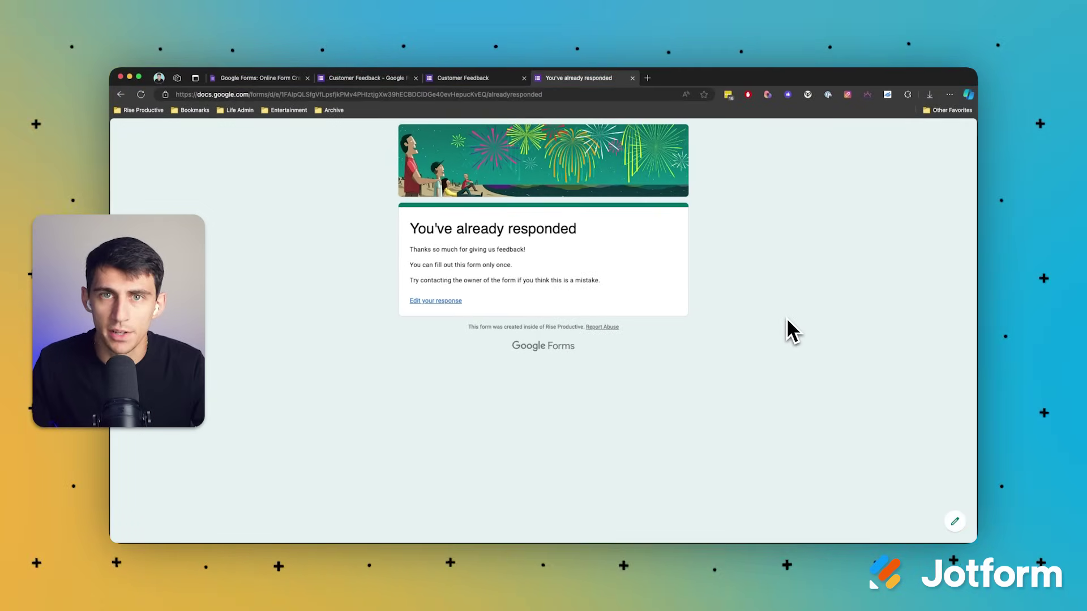
- Return to the form editor, close the sending dialog and link the responses to a new spreadsheet
left_click(464, 77)
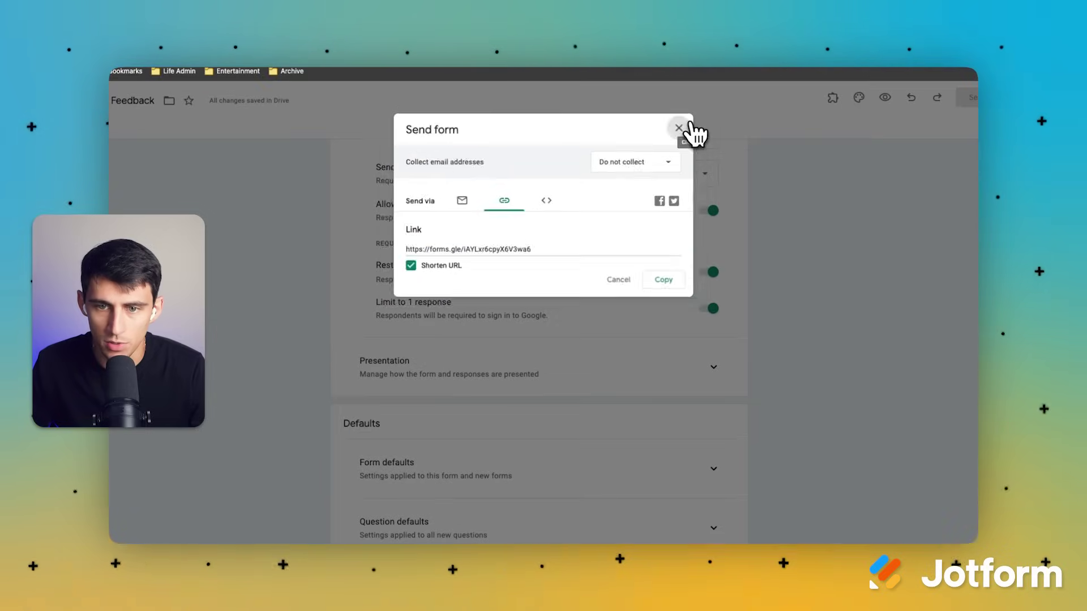
left_click(689, 122)
left_click(548, 136)
left_click(675, 166)
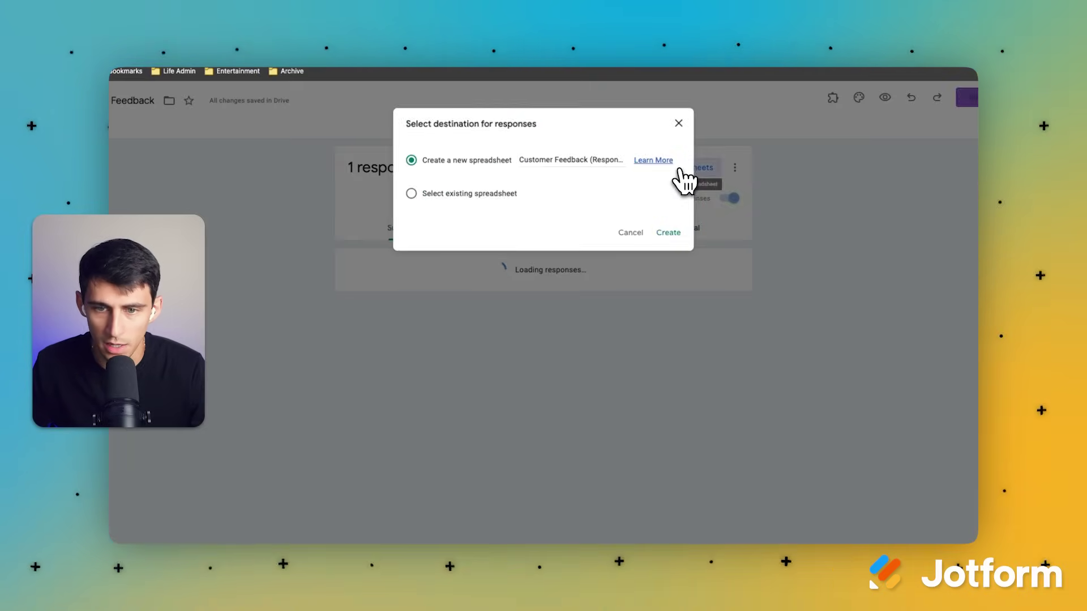
left_click(668, 234)
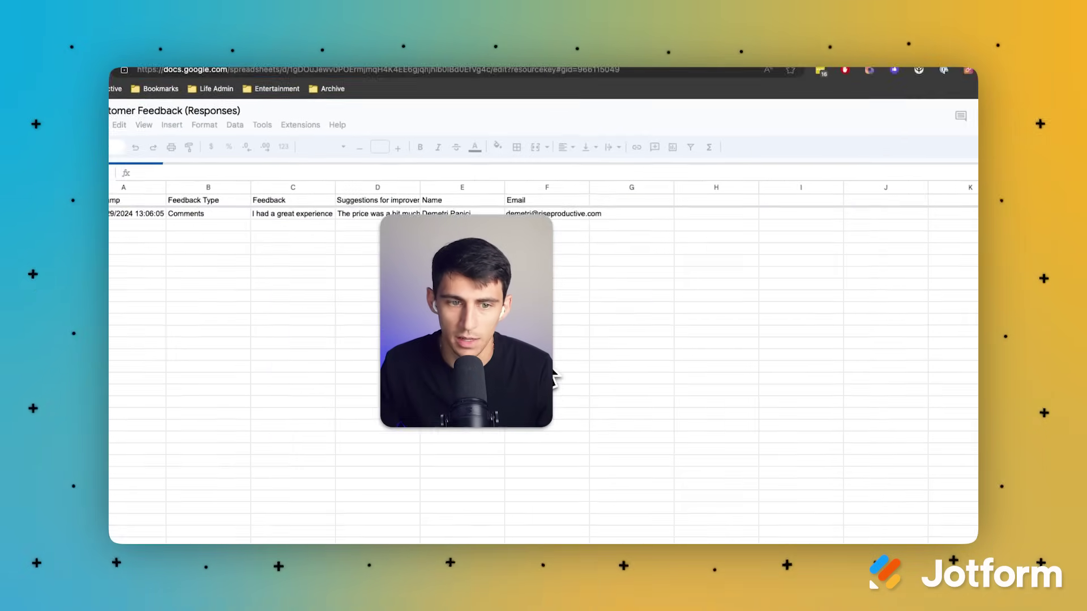
- Widen the Name and Suggestions for improvement columns in the responses spreadsheet
left_click_drag(583, 219, 631, 218)
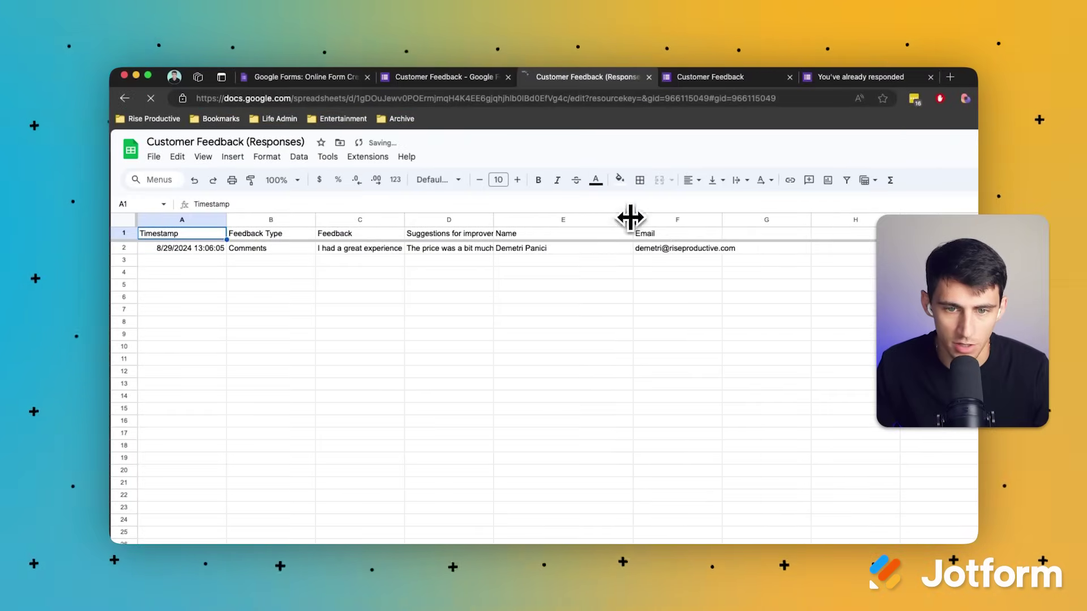
left_click_drag(493, 220, 510, 220)
- Return to the form editor and look through the summary of responses
left_click(447, 77)
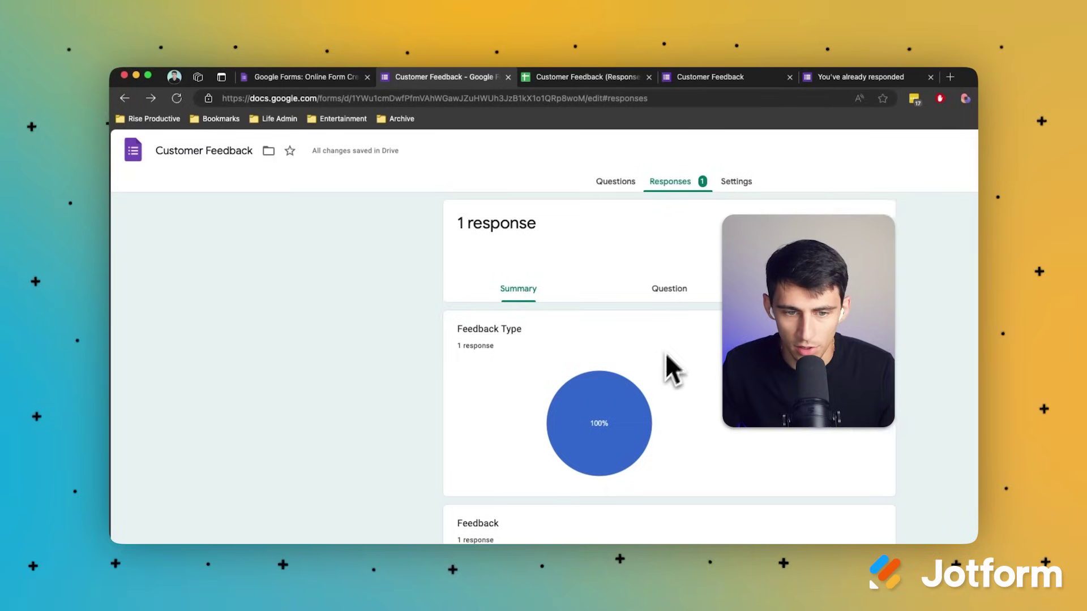
scroll(669, 362, "down", 1)
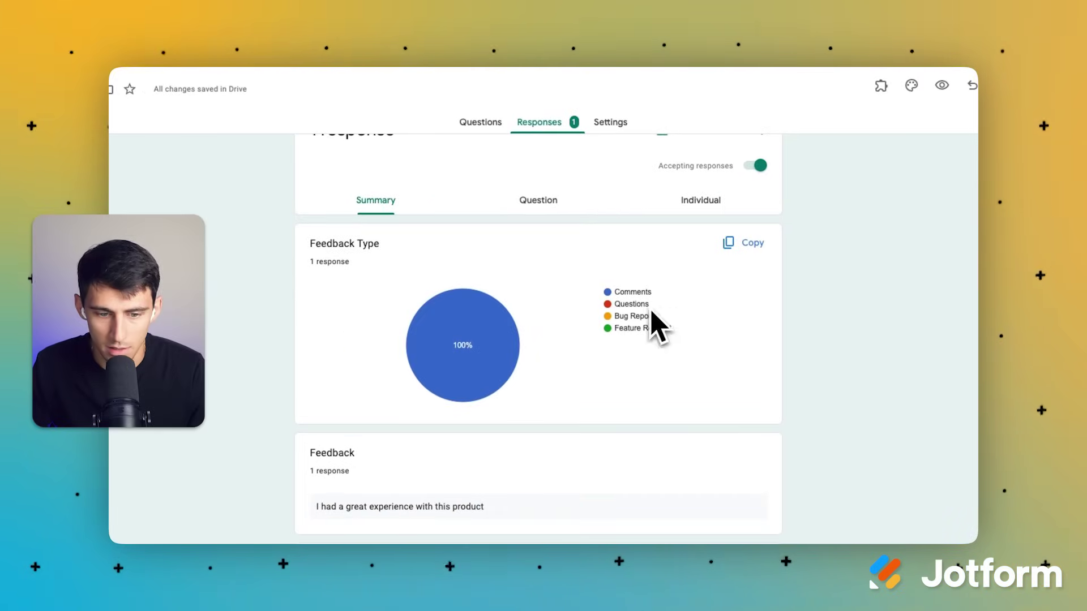
scroll(651, 312, "down", 2)
scroll(486, 388, "up", 3)
mouse_move(470, 357)
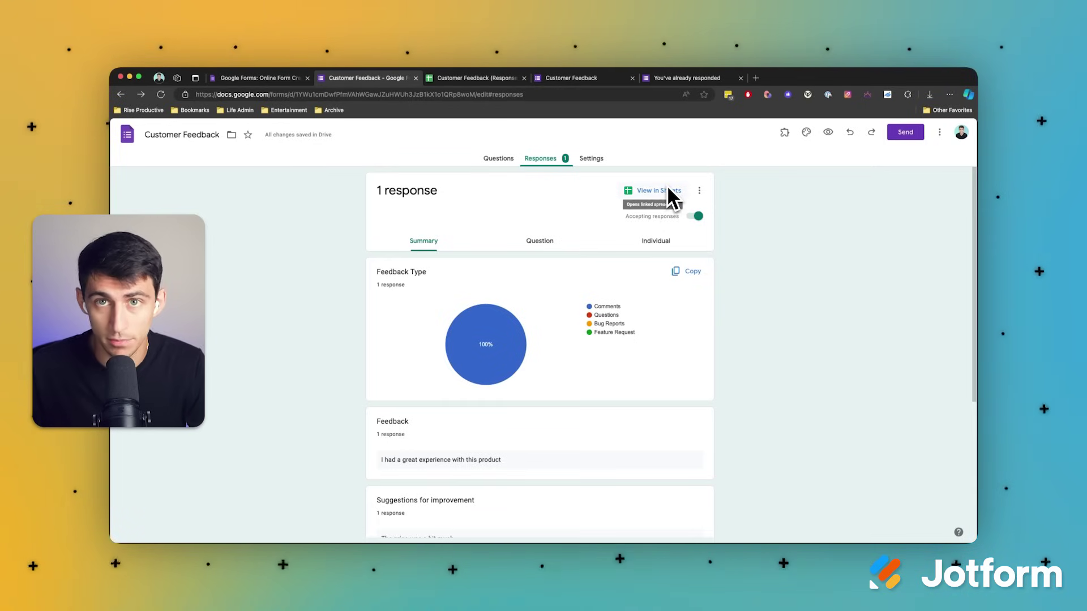
- Add MCC Rise Productive as a collaborator with the Editor role, keep Notify people enabled and send the invitation
left_click(940, 133)
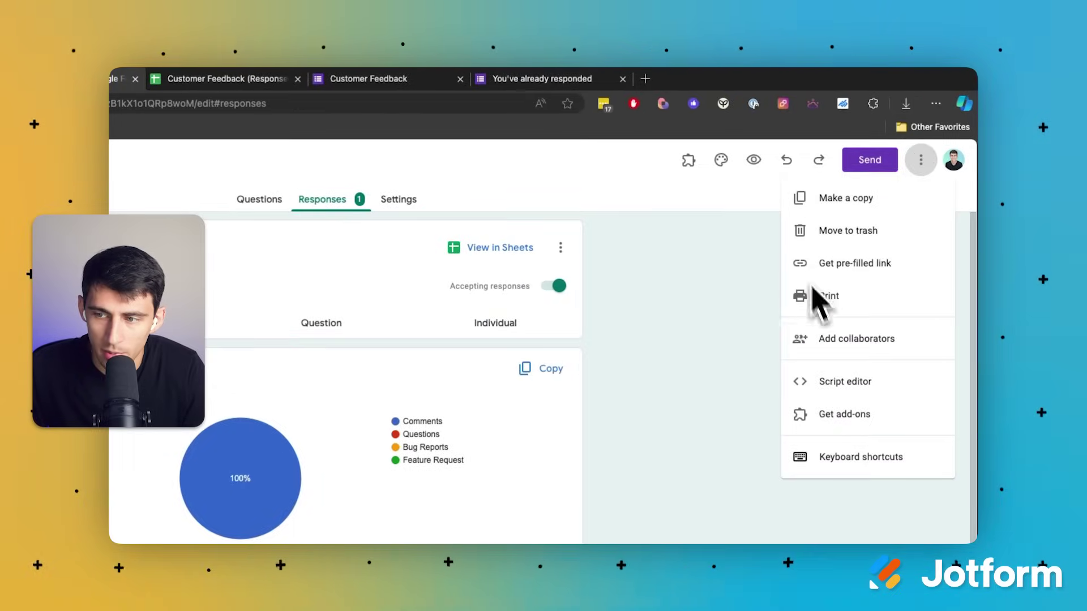
left_click(852, 340)
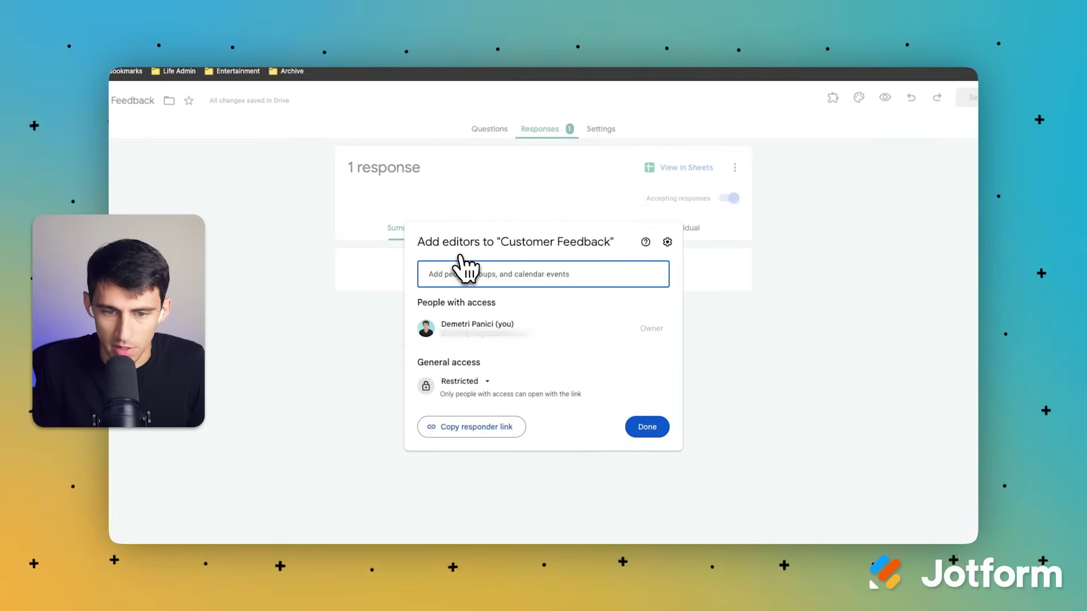
left_click(463, 266)
key("Return")
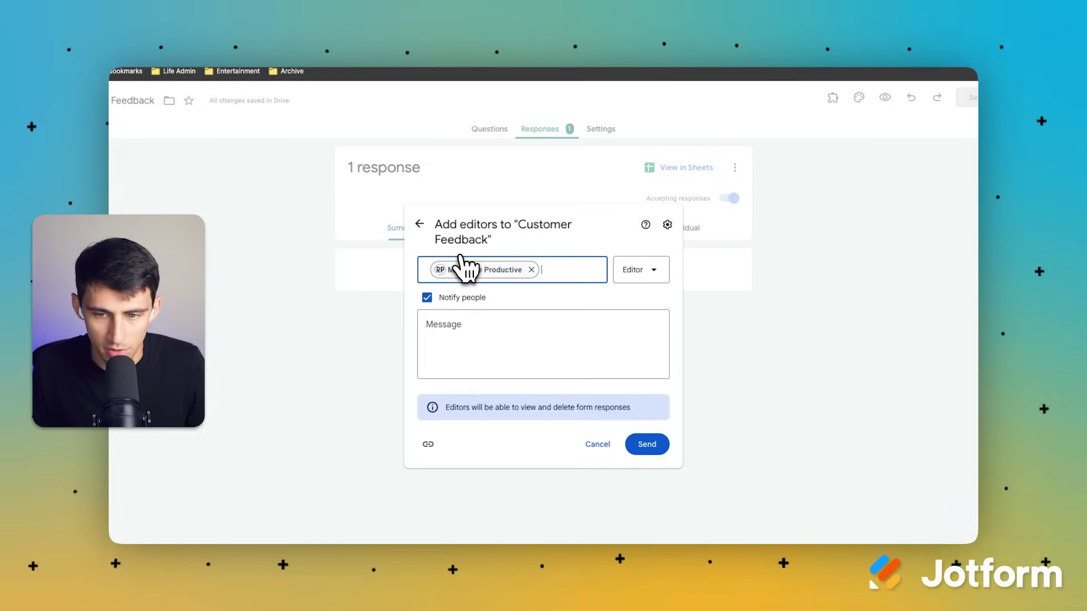
left_click(629, 270)
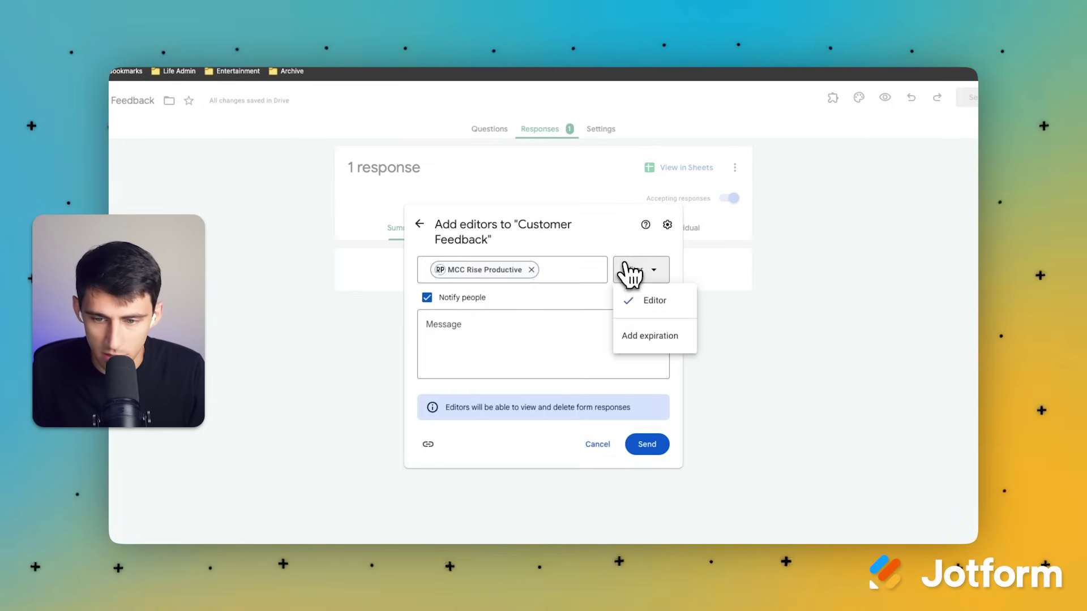
left_click(630, 272)
left_click(636, 273)
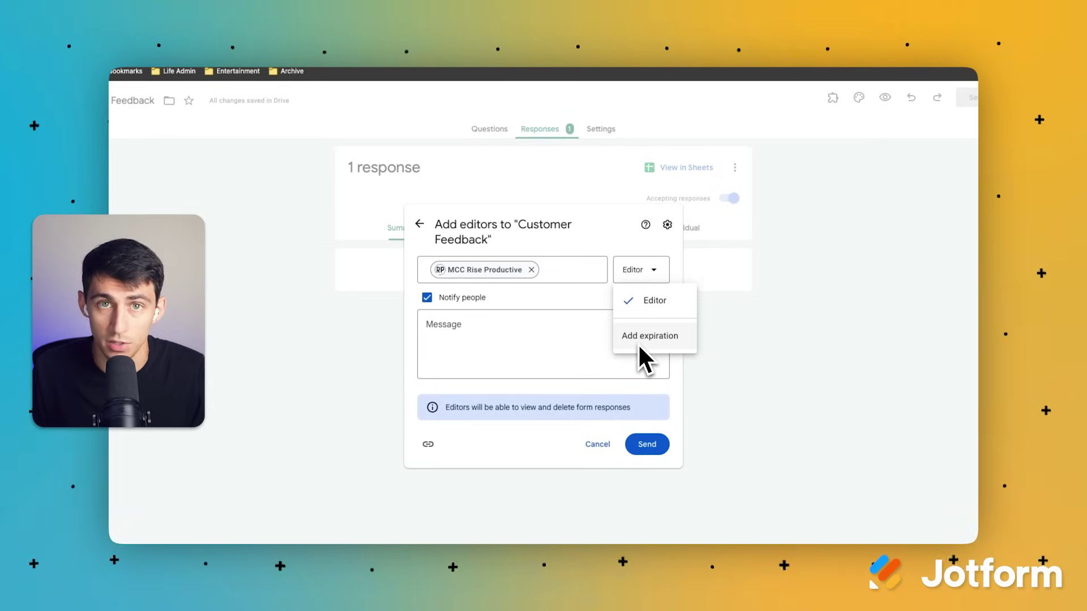
left_click(640, 447)
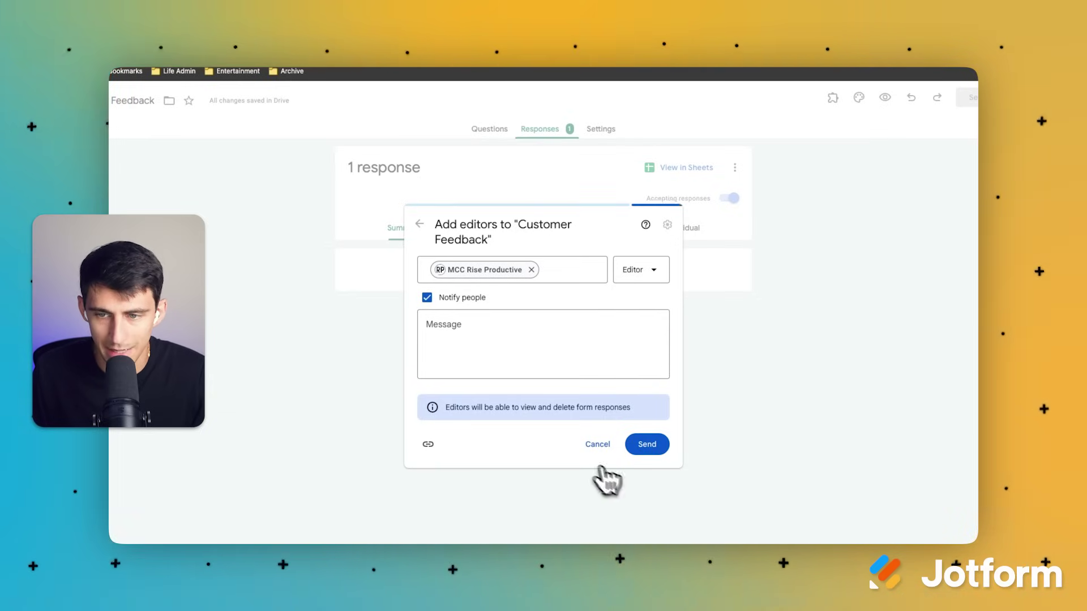
- Reopen the form's collaborator settings and set general access to Anyone with the link
left_click(1016, 97)
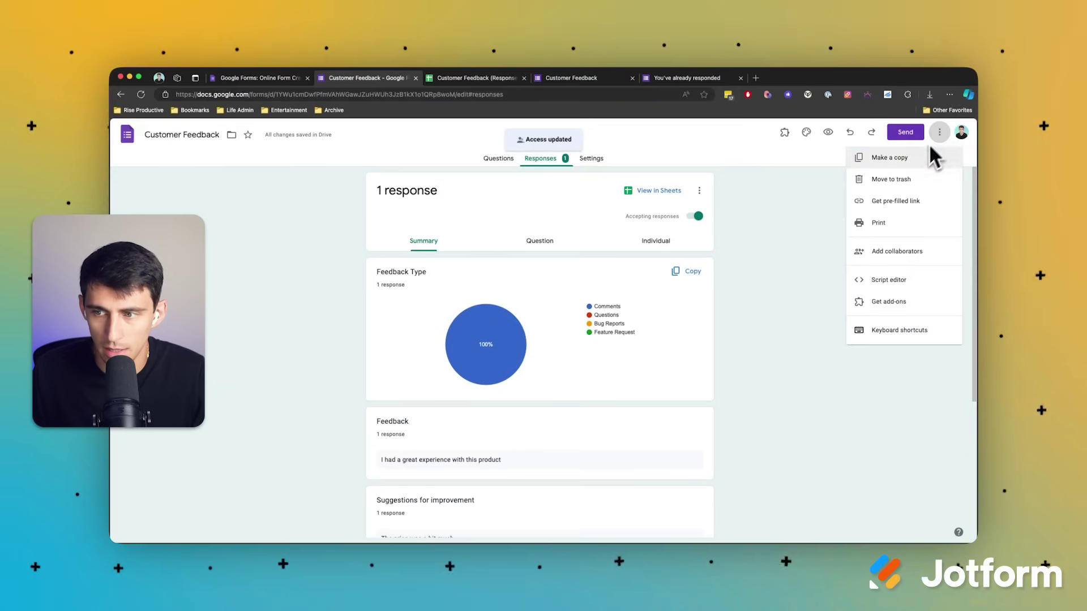
left_click(884, 252)
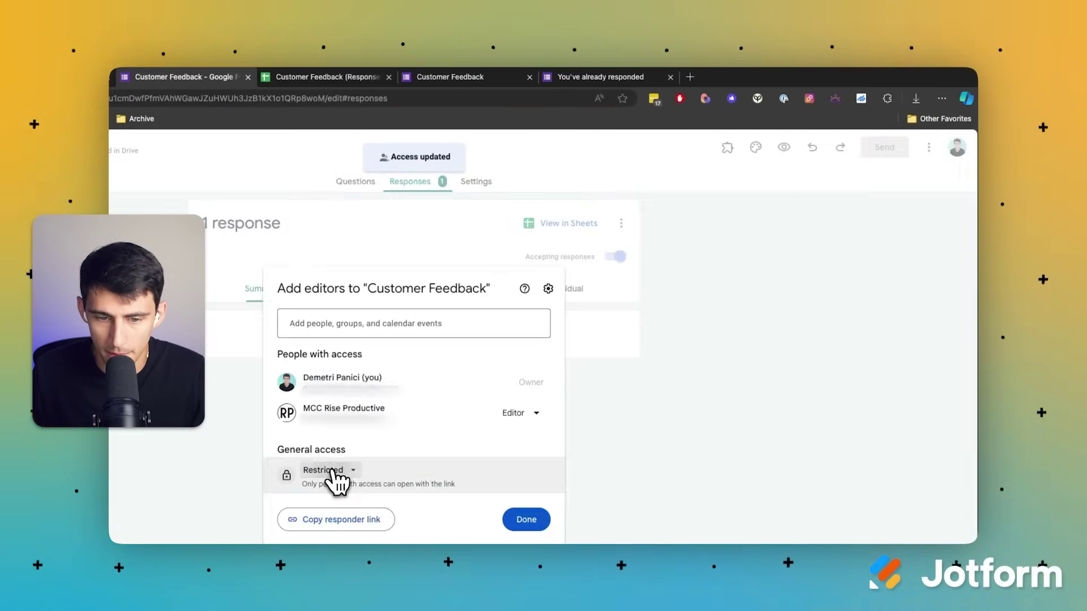
left_click(334, 471)
left_click(524, 506)
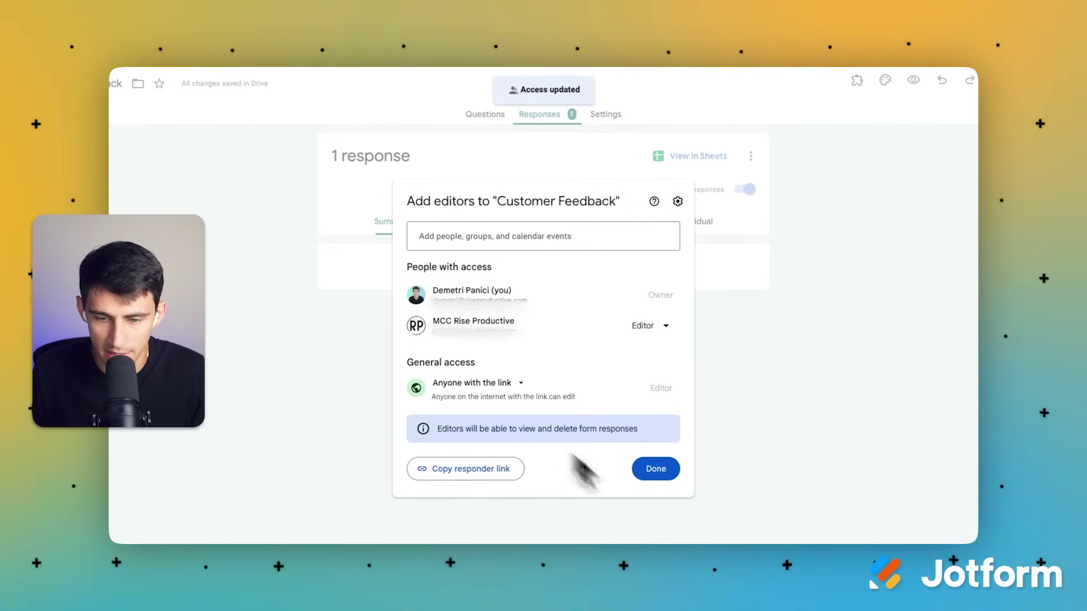
- Set the form's general access to Restricted and then switch it to the Rise Productive group
left_click(477, 385)
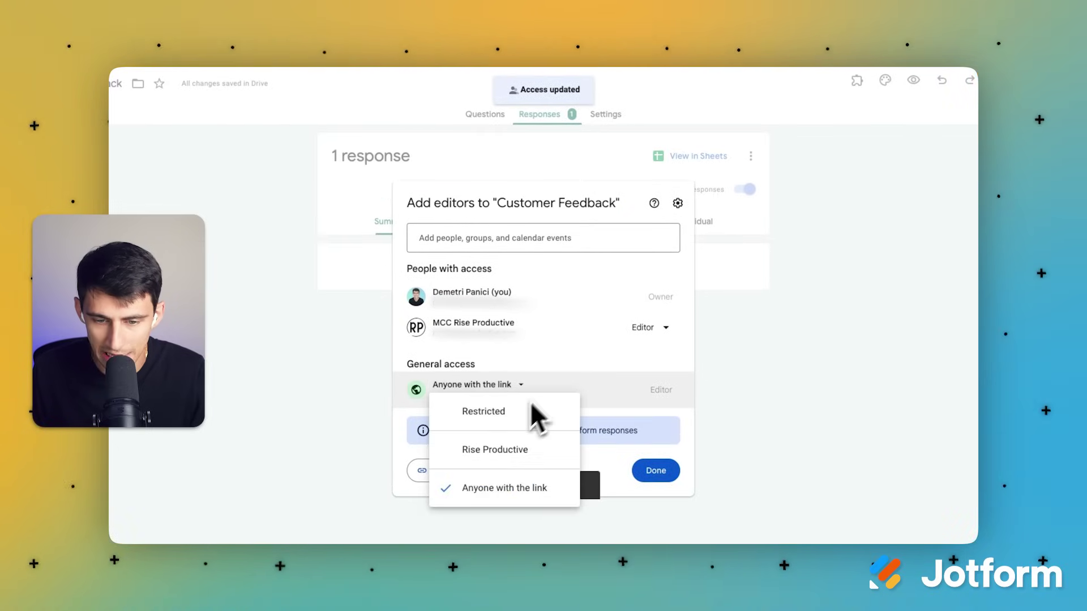
left_click(512, 390)
left_click(488, 396)
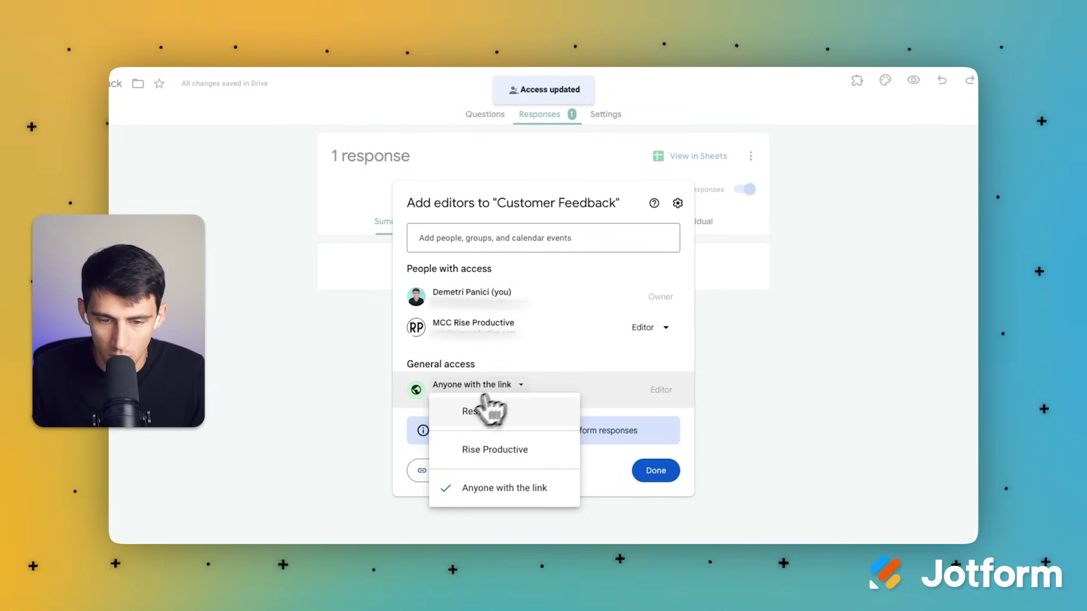
left_click(467, 414)
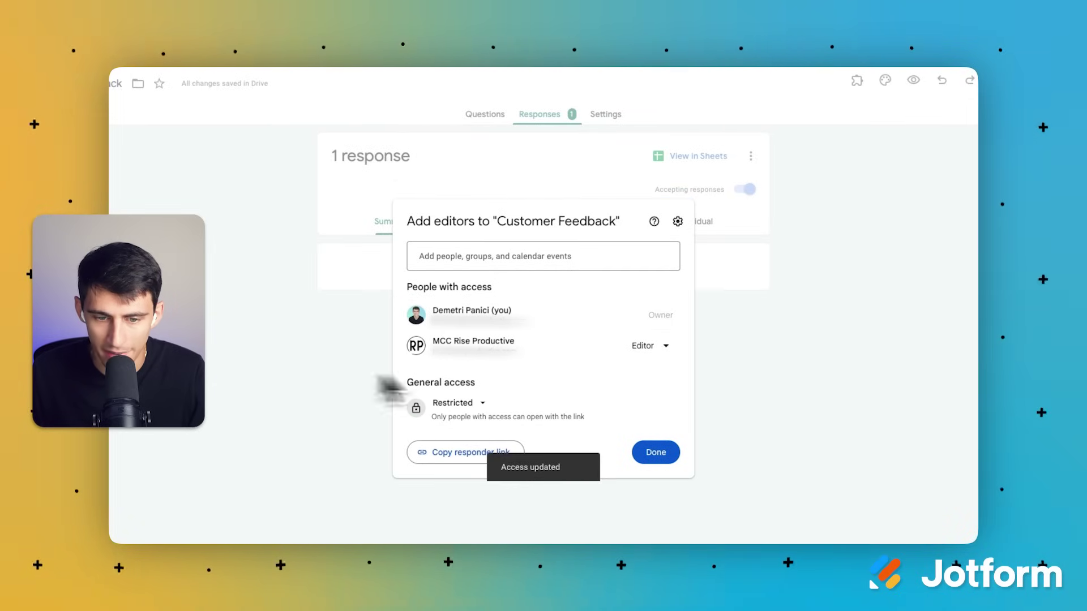
left_click(456, 402)
left_click(474, 462)
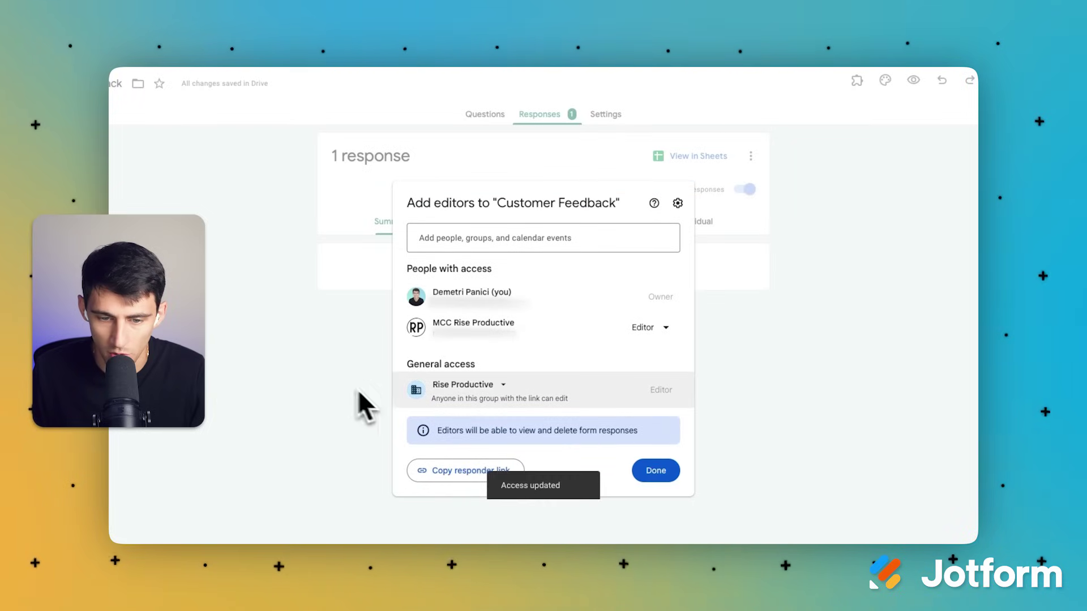
- Set general access to Anyone with the link and copy the responder link
left_click(501, 387)
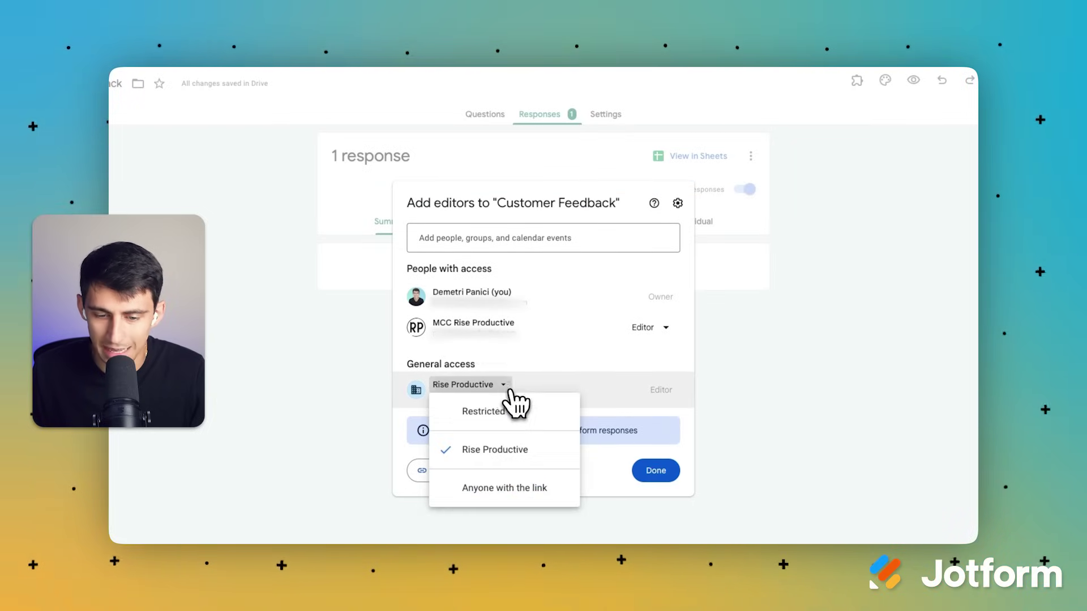
left_click(503, 488)
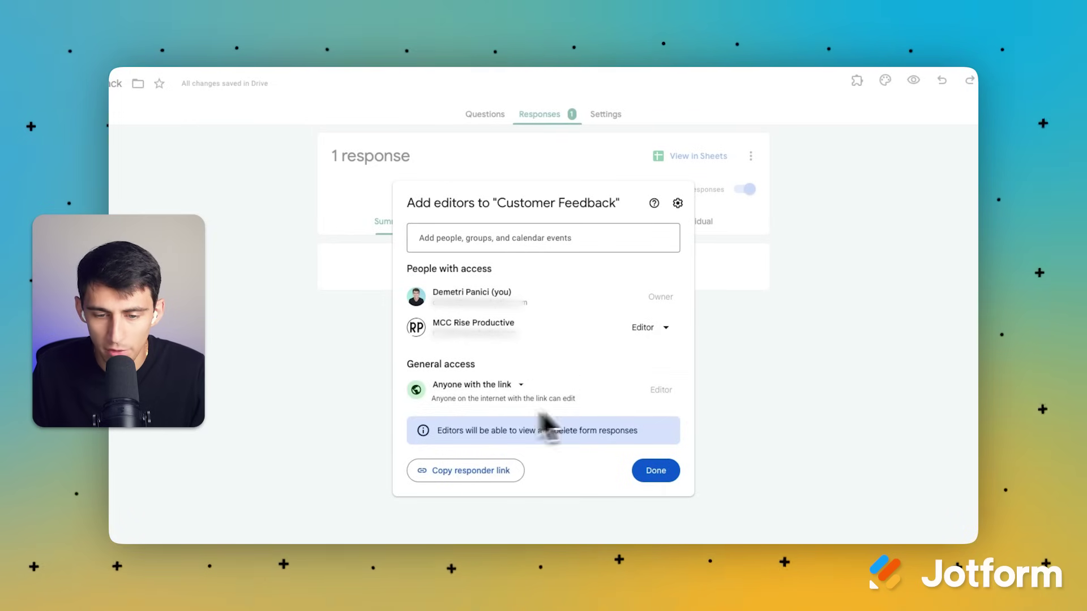
left_click(450, 474)
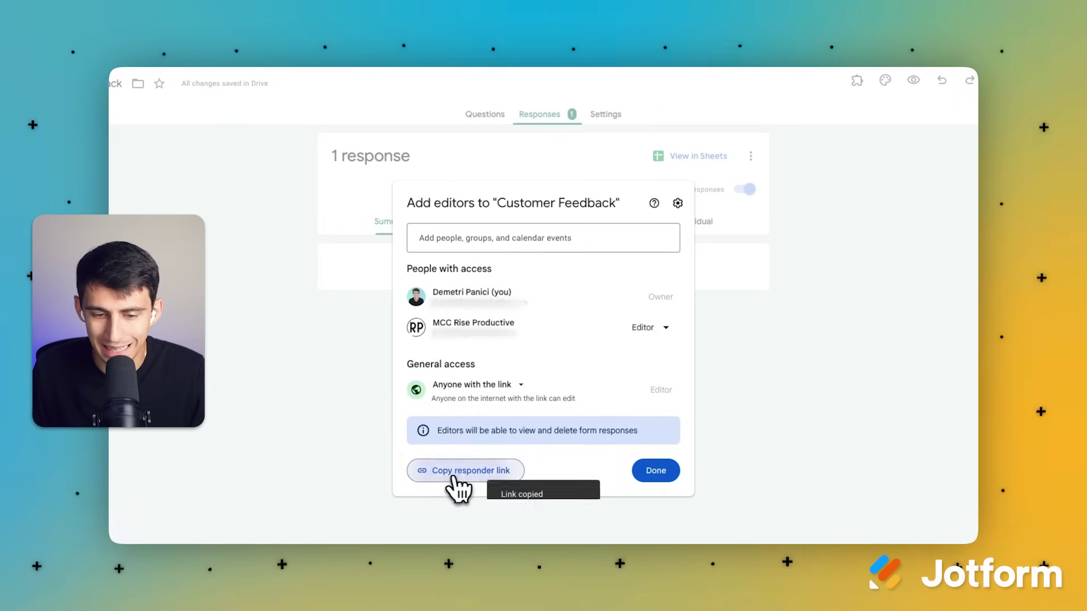
right_click(374, 528)
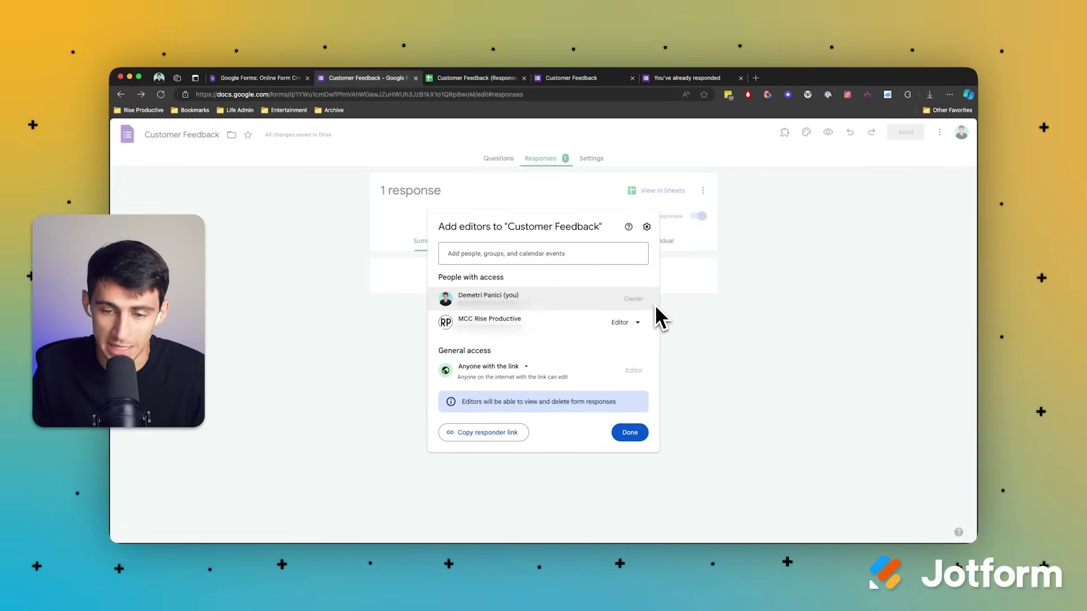
- Set the form's general access to Restricted and finish editing the collaborator settings
left_click(498, 367)
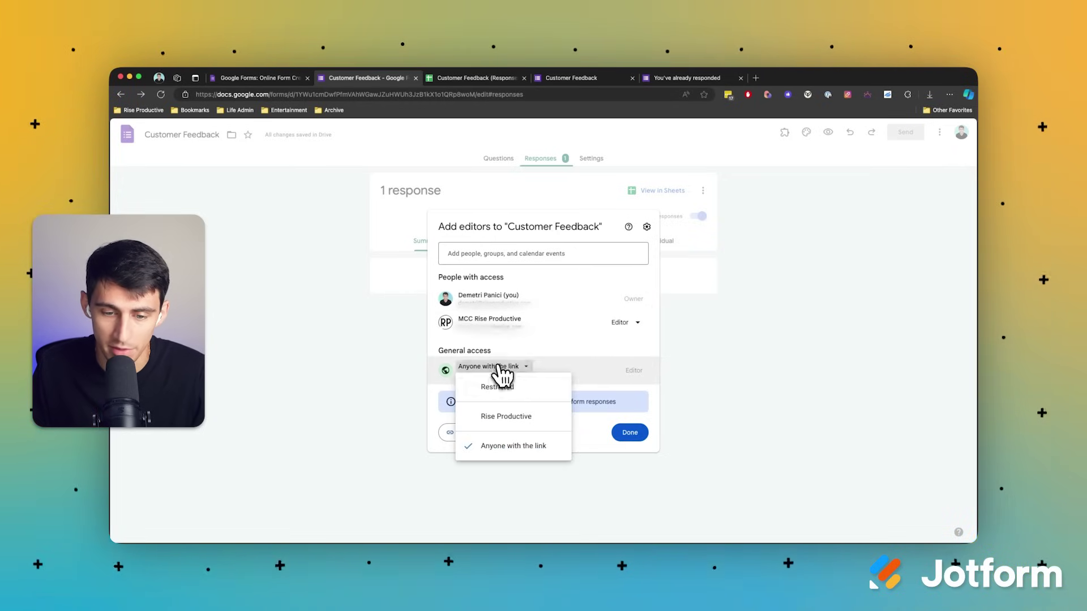
left_click(493, 388)
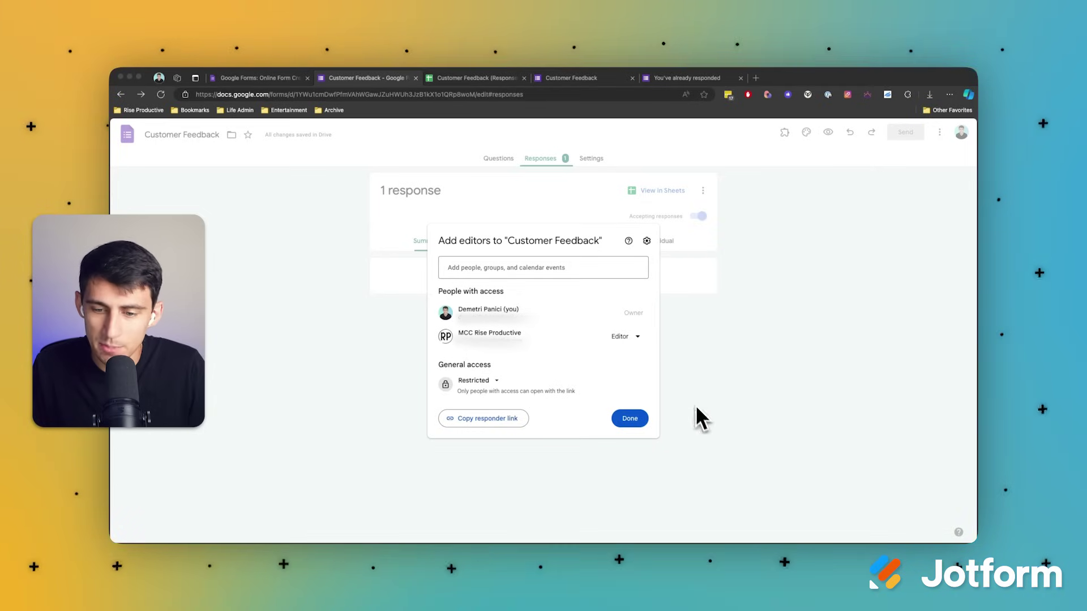
left_click(642, 421)
key("super+bracketleft")
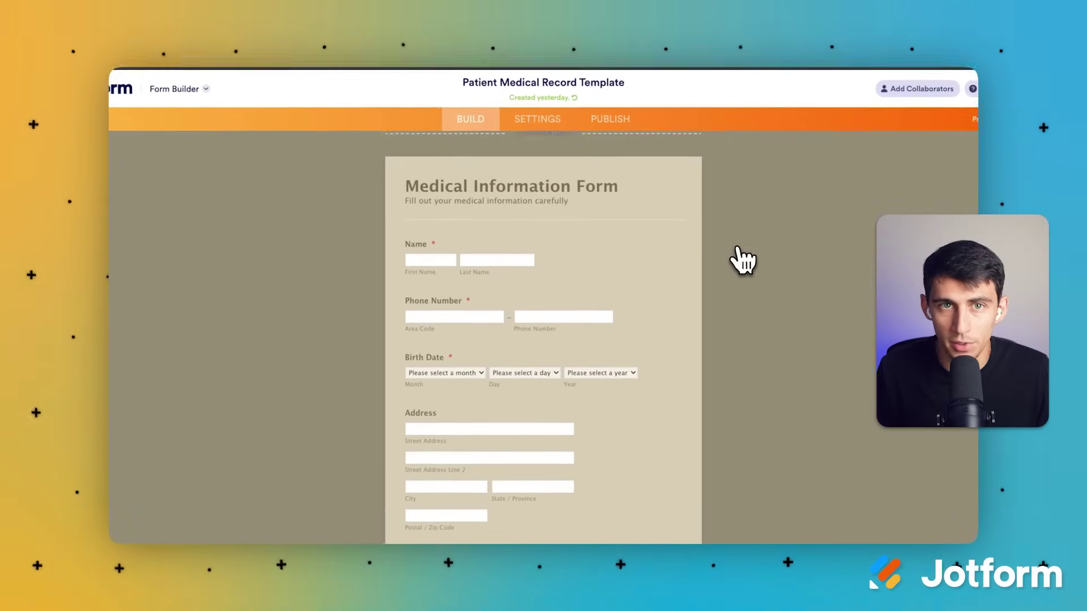
- Look over the Medical Information Form in the Jotform Form Builder and open its settings
scroll(742, 259, "down", 3)
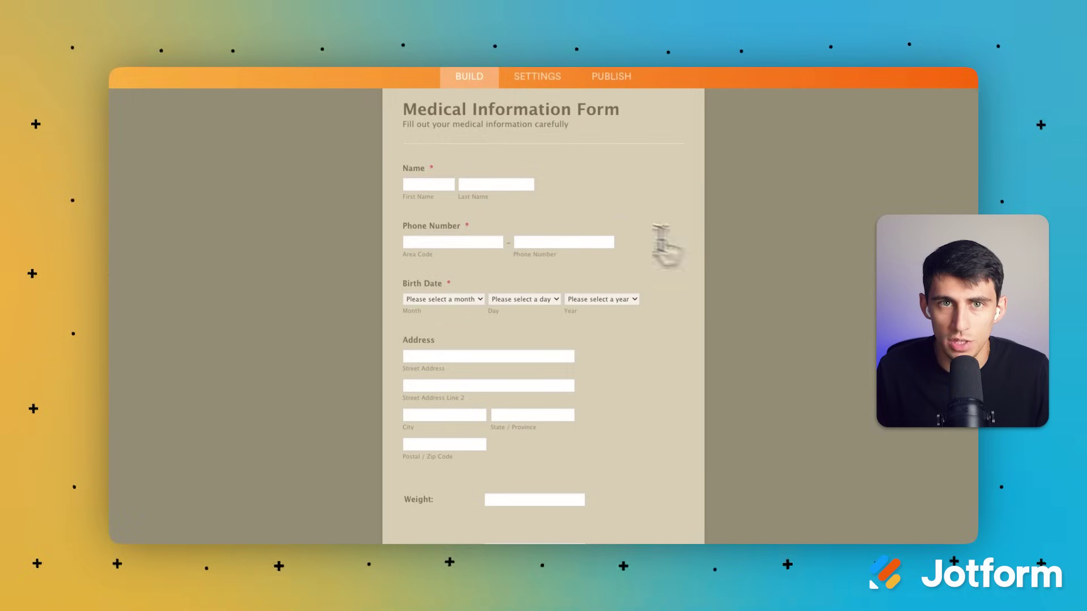
scroll(600, 229, "up", 4)
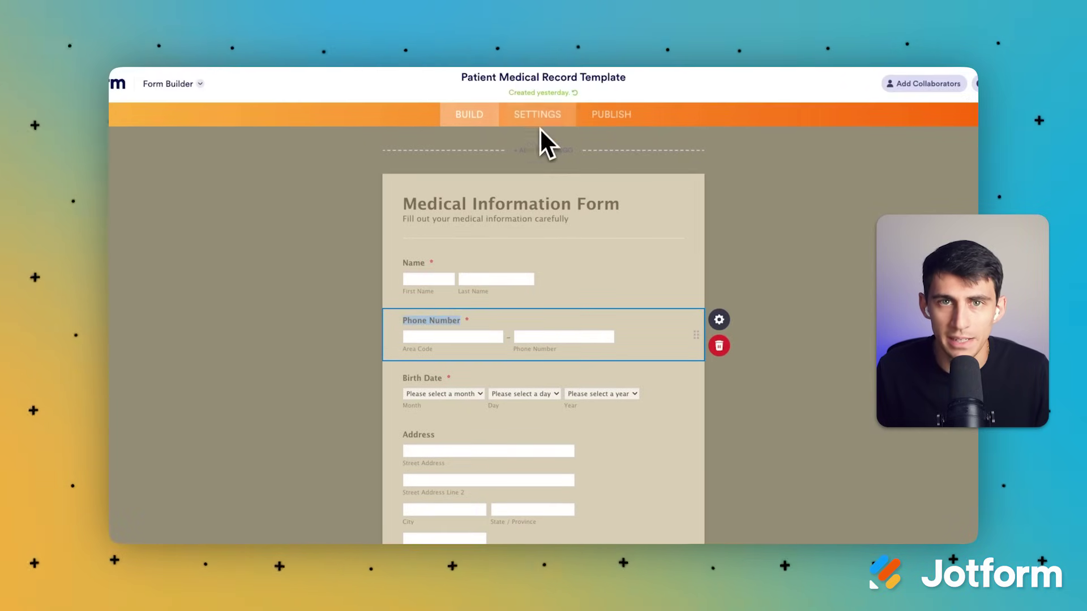
left_click(536, 120)
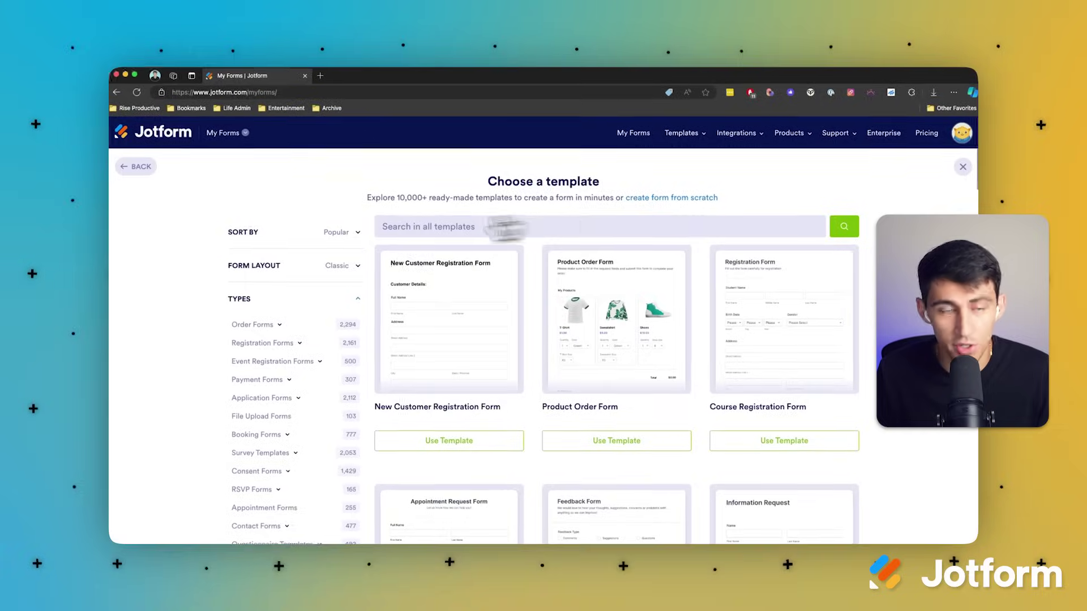
- Preview the Appointment Request Form template and look through its address, date and time, and services fields
mouse_move(770, 266)
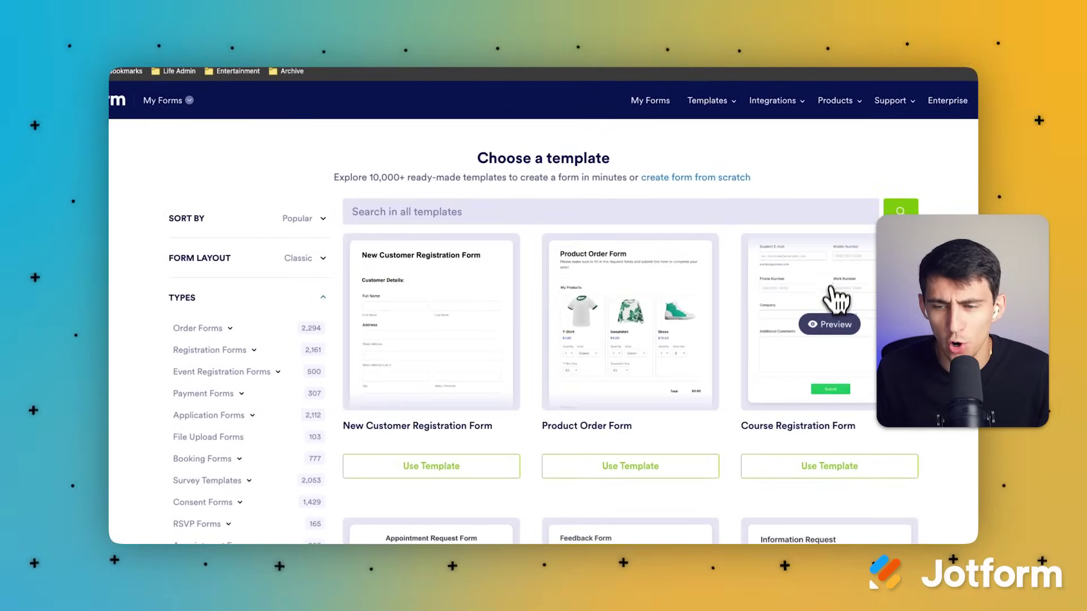
left_click(827, 325)
scroll(495, 318, "down", 3)
scroll(496, 318, "down", 6)
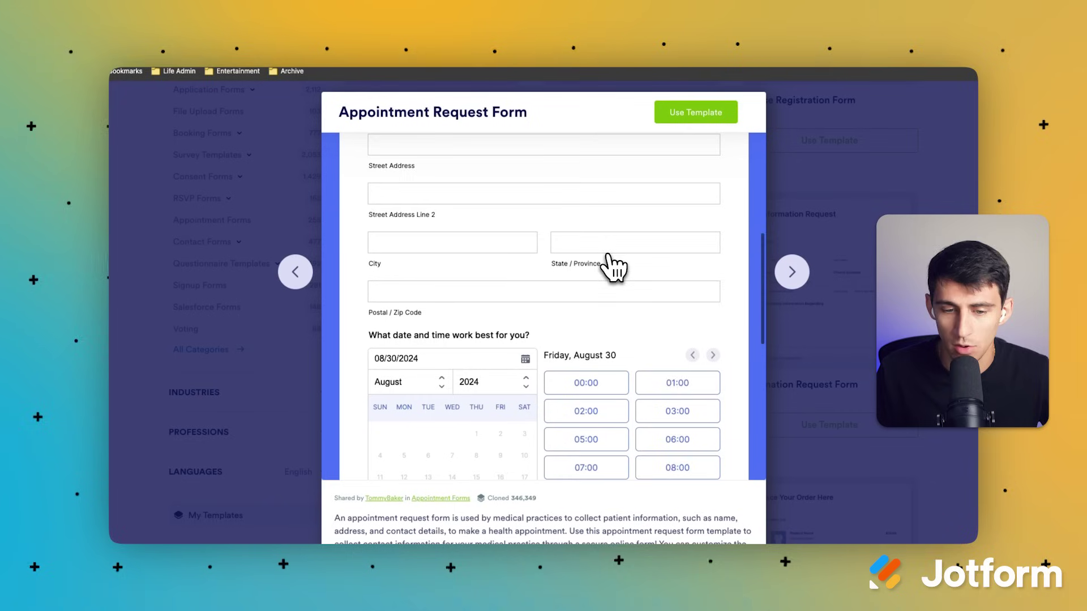
scroll(613, 266, "down", 5)
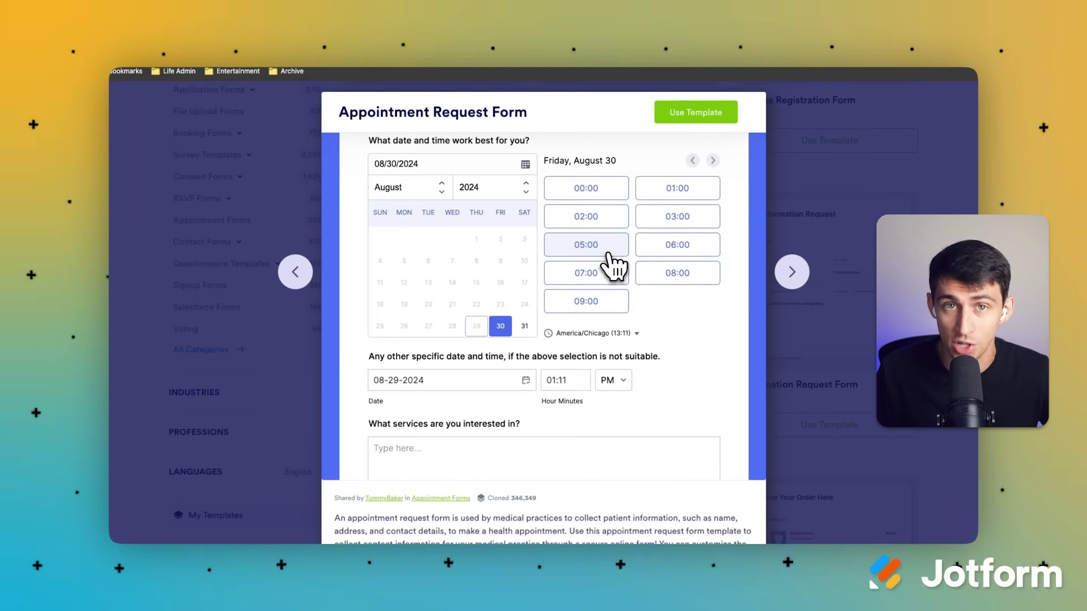